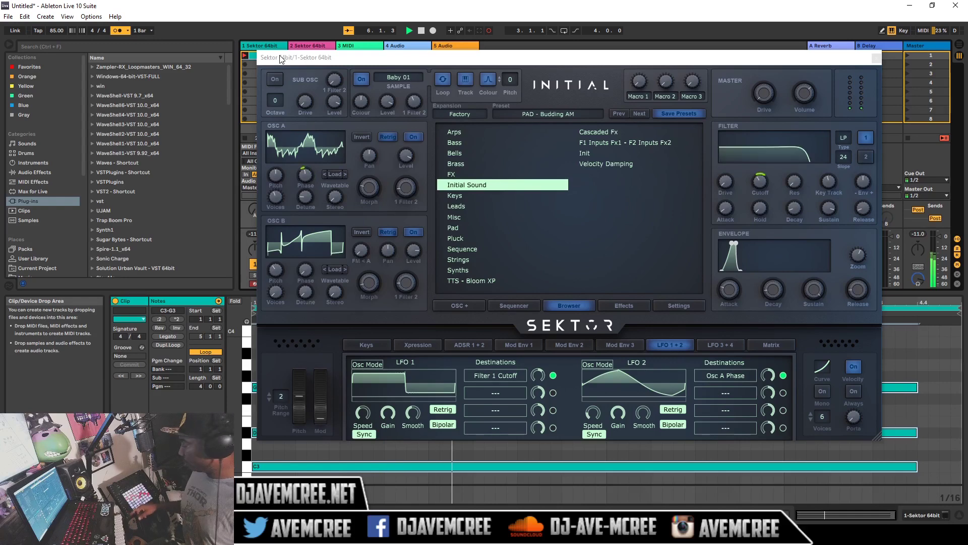
Move to the first clip slot of the second Sektor track and bring up its synth window
{"action": "key", "text": "Right"}
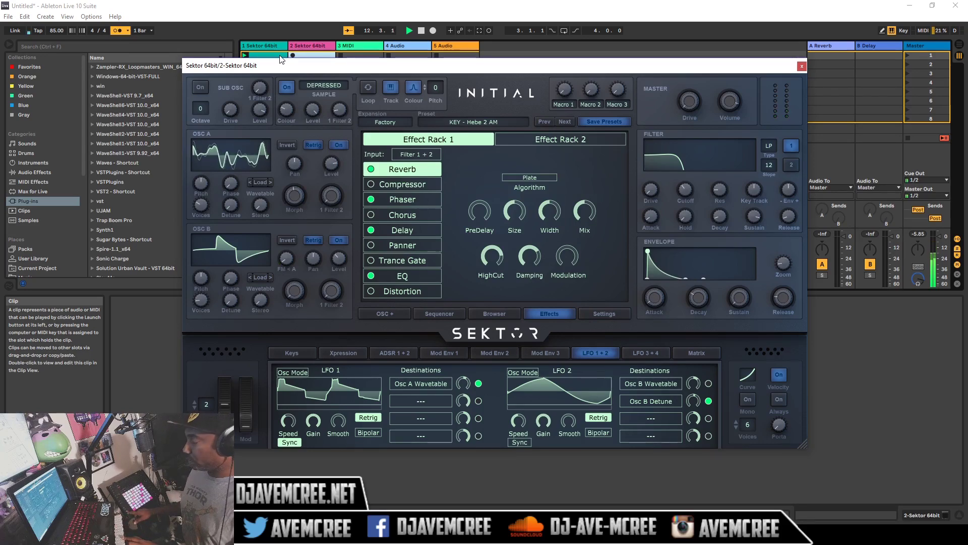
{"action": "left_click", "coordinate": [280, 55]}
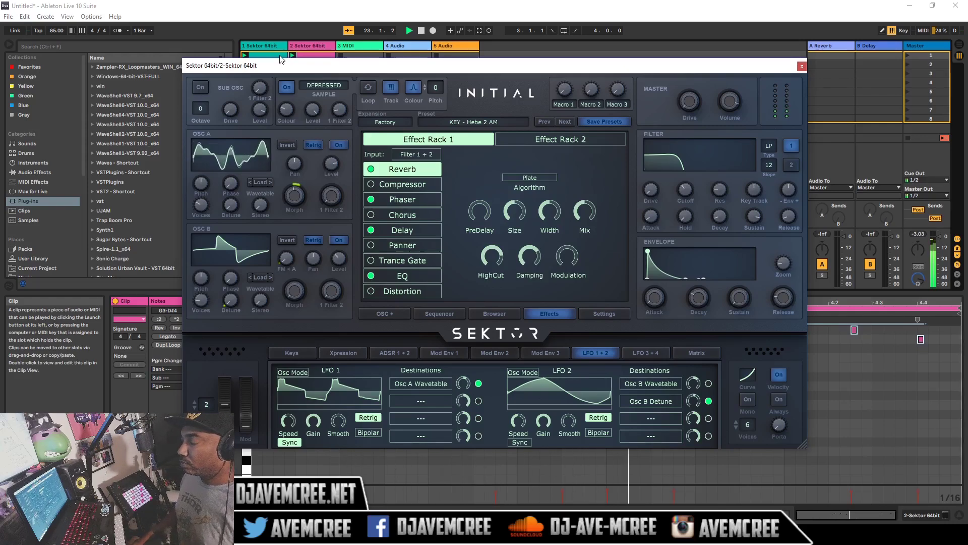
Search the plug-in browser for Sektor and load Sektor 64bit onto the empty third MIDI track
{"action": "left_click", "coordinate": [117, 46]}
{"action": "type", "text": "sekto"}
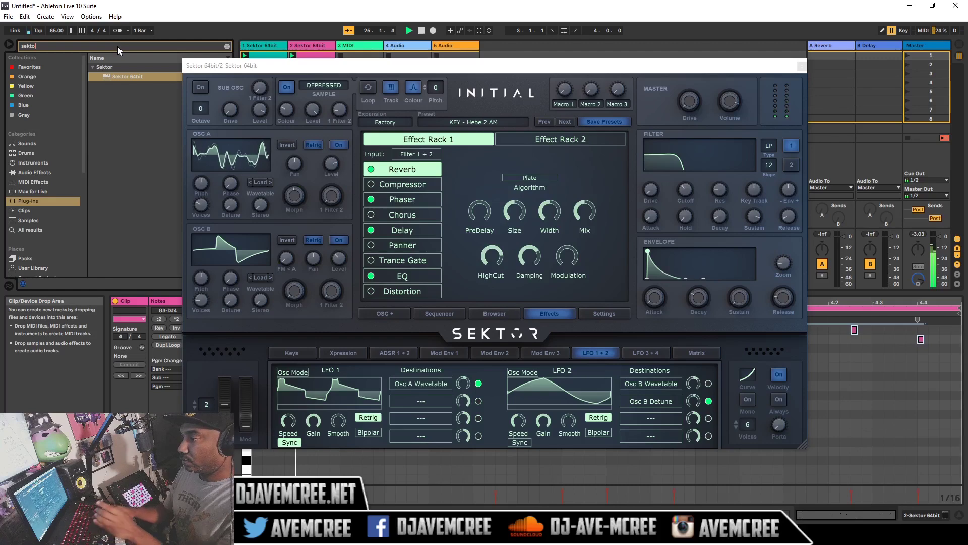
{"action": "left_click", "coordinate": [355, 43]}
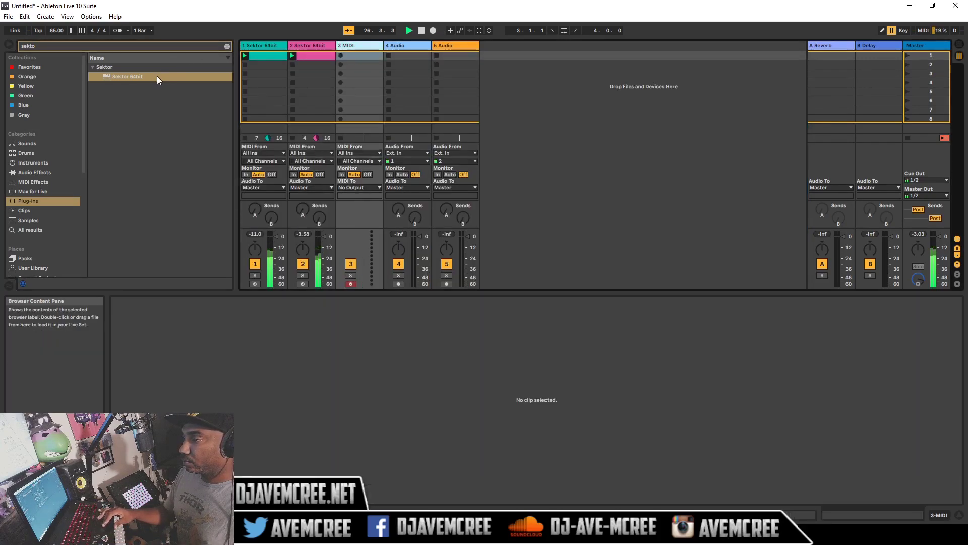
{"action": "double_click", "coordinate": [155, 76]}
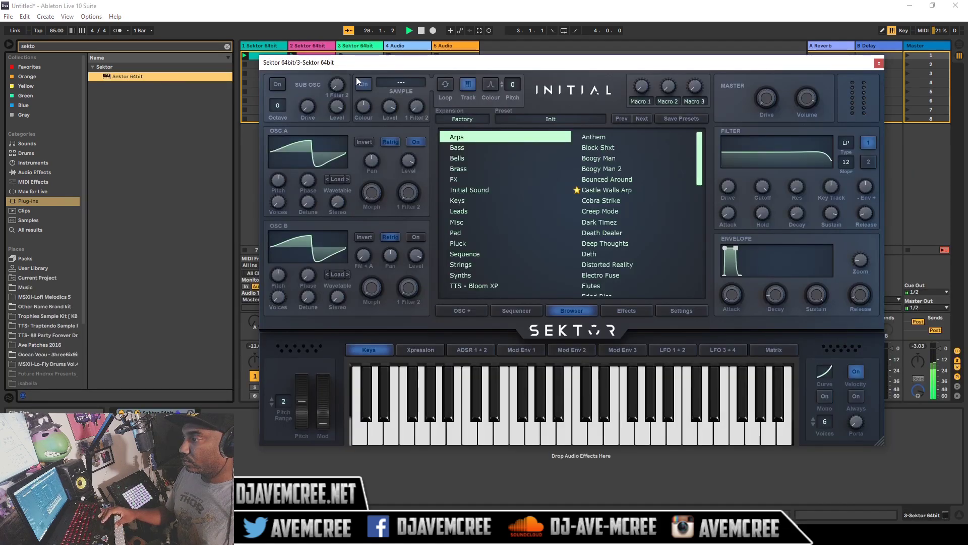
{"action": "mouse_move", "coordinate": [375, 68]}
{"action": "left_mouse_down"}
{"action": "mouse_move", "coordinate": [322, 69]}
{"action": "mouse_move", "coordinate": [385, 66]}
{"action": "left_mouse_up"}
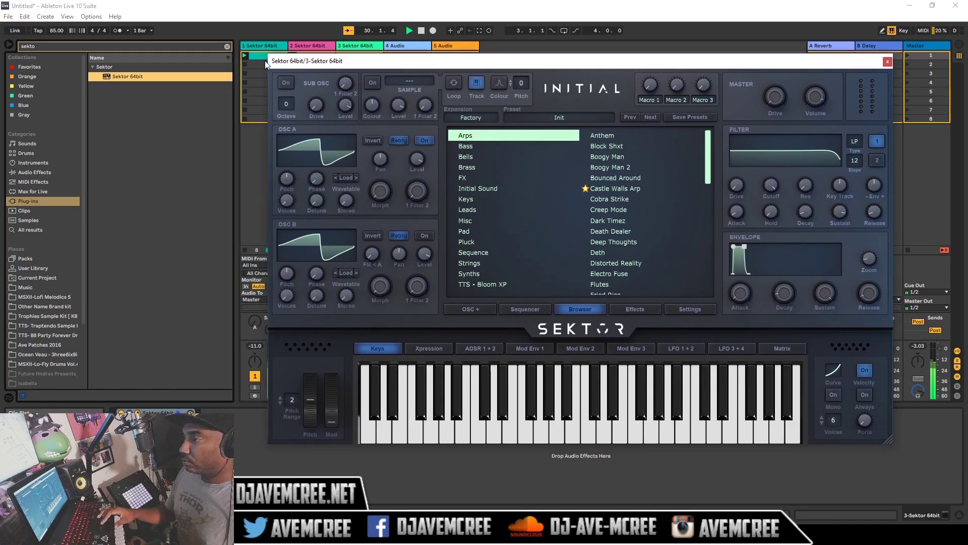
Load the Init preset from Initial Sound in the first track's Sektor and lower its master volume
{"action": "left_click", "coordinate": [258, 44]}
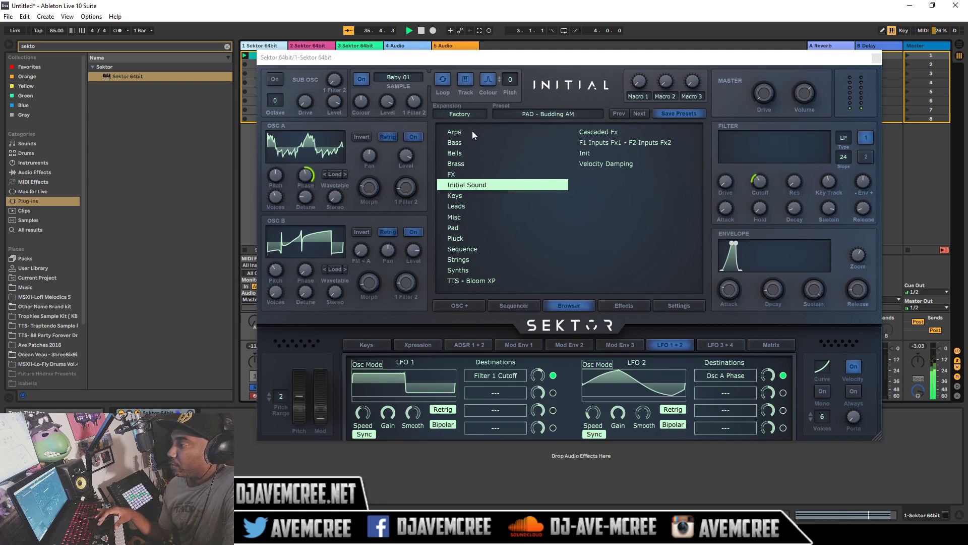
{"action": "left_click", "coordinate": [579, 153]}
{"action": "mouse_move", "coordinate": [813, 89]}
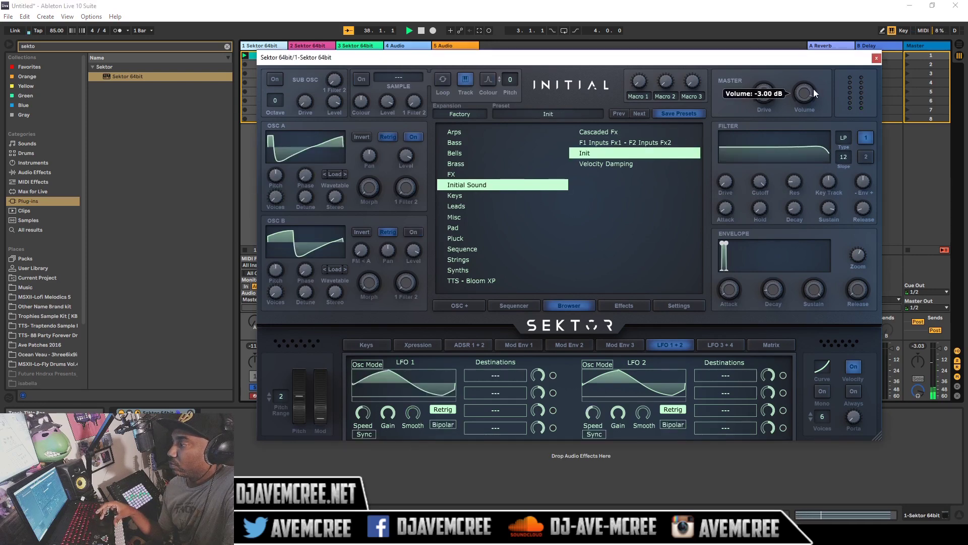
{"action": "left_click_drag", "start_coordinate": [803, 95], "coordinate": [801, 108]}
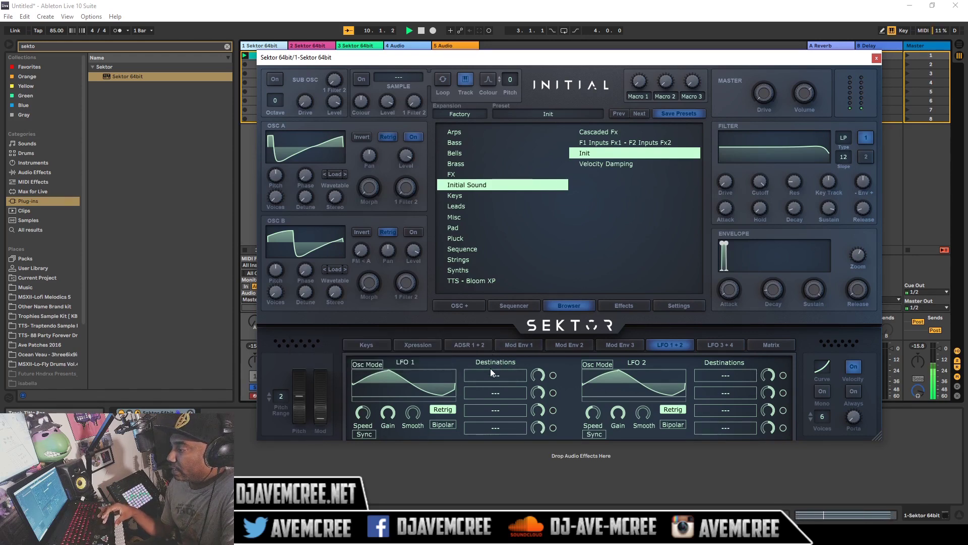
Route LFO 1's first destination to oscillator A's wavetable morph and adjust the modulation amount
{"action": "left_click_drag", "start_coordinate": [492, 375], "coordinate": [361, 196]}
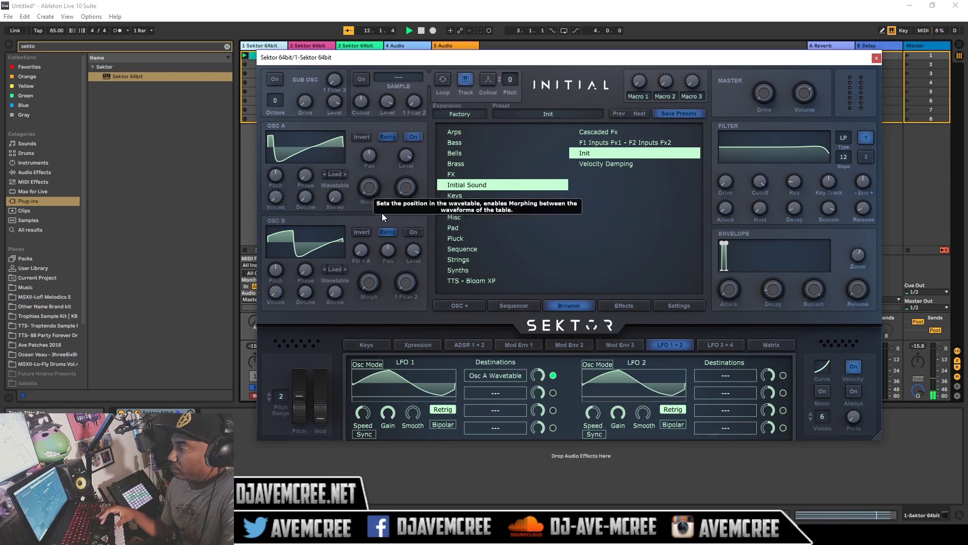
{"action": "left_click_drag", "start_coordinate": [537, 381], "coordinate": [537, 392]}
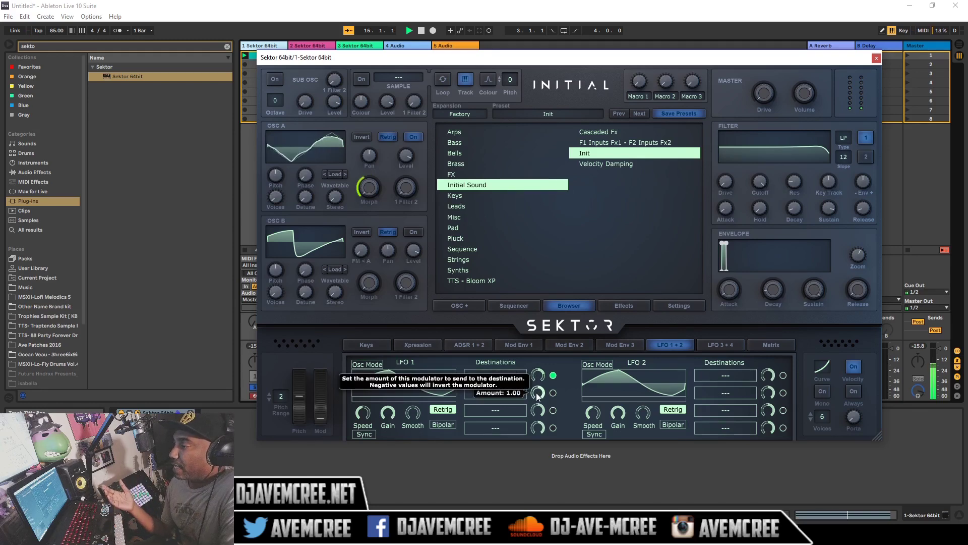
Load the factory NES wavetable from the RETRO category into oscillator A
{"action": "left_click", "coordinate": [334, 174]}
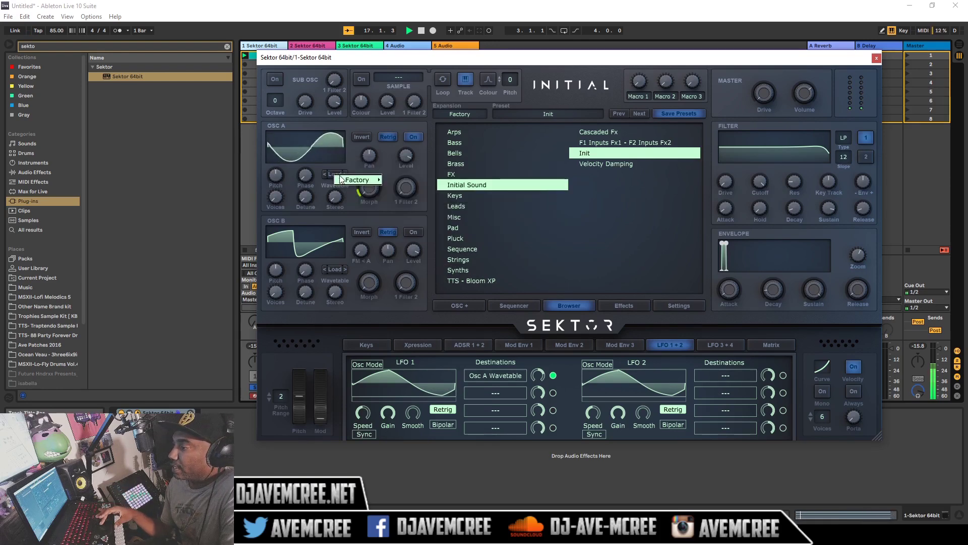
{"action": "mouse_move", "coordinate": [342, 180]}
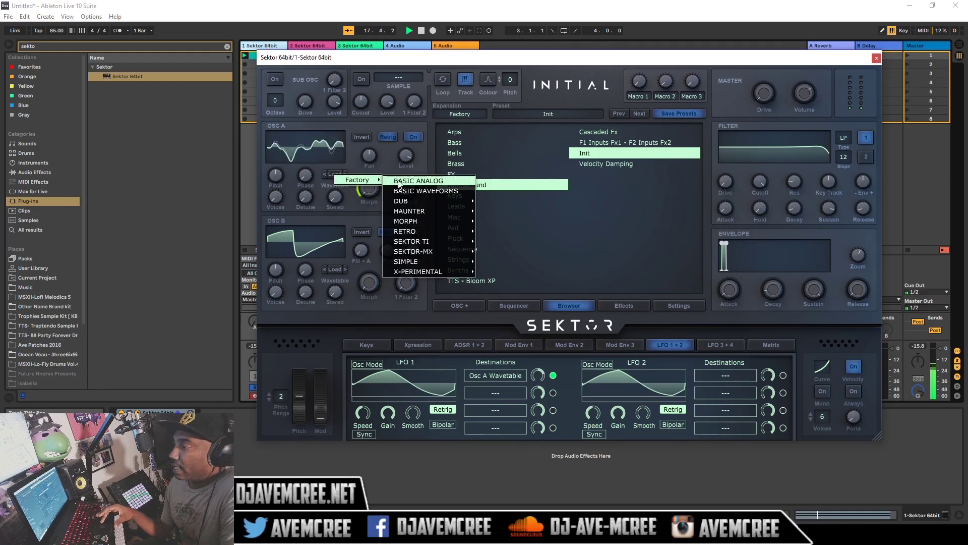
{"action": "mouse_move", "coordinate": [421, 238]}
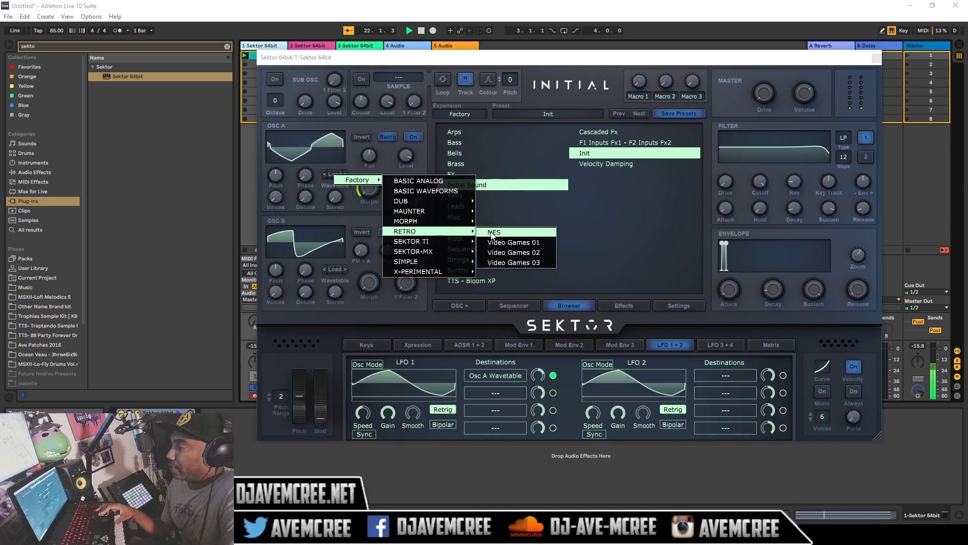
{"action": "left_click", "coordinate": [492, 233]}
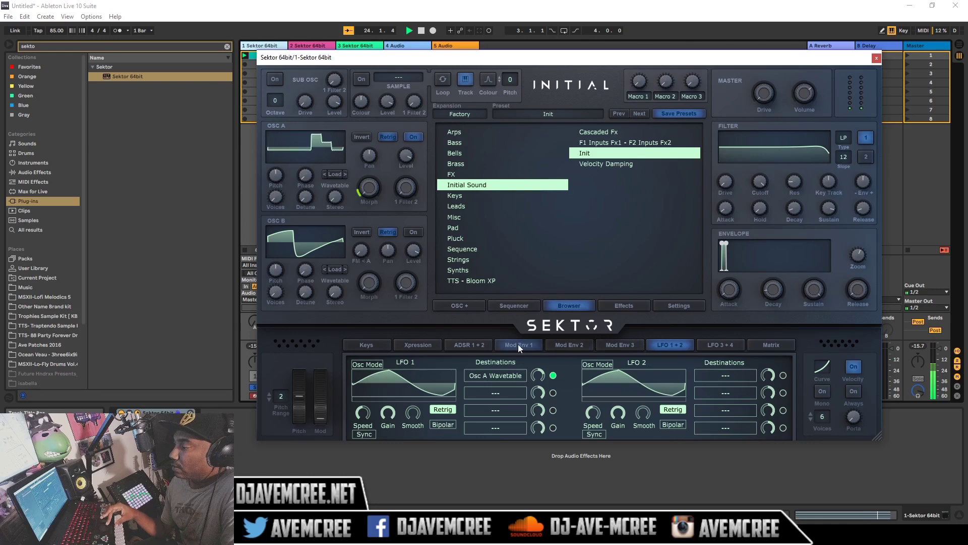
Enable the reverb in Effect Rack 1 and raise its dry/wet mix above 50%
{"action": "left_click", "coordinate": [634, 306]}
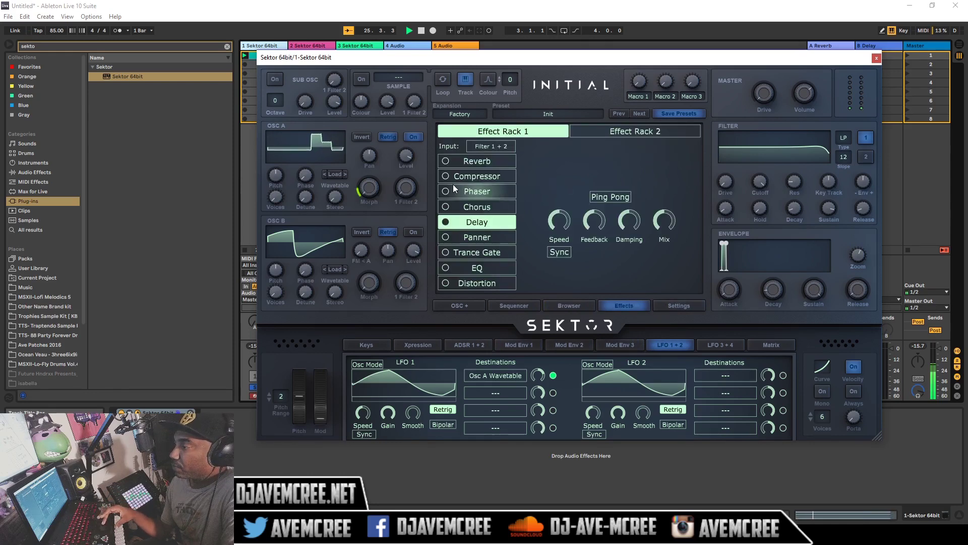
{"action": "left_click", "coordinate": [472, 163]}
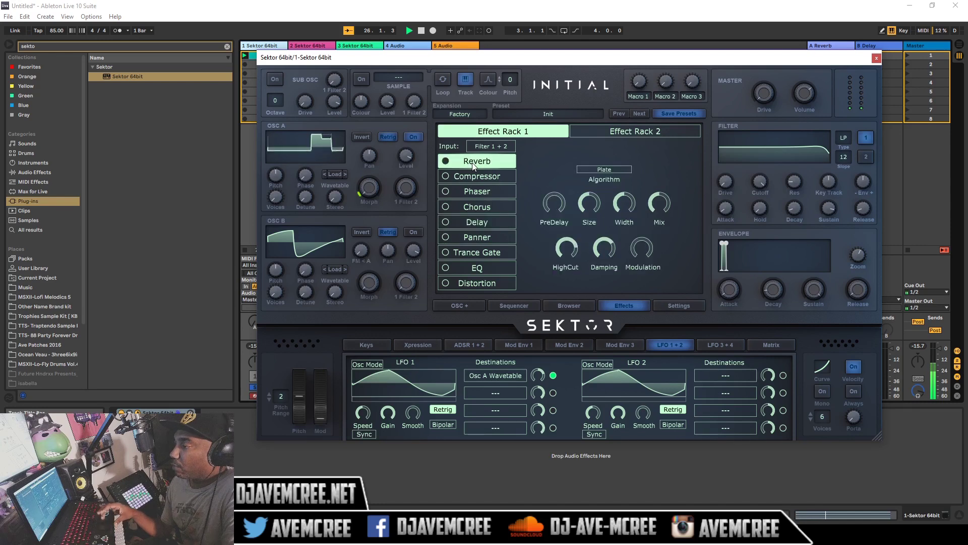
{"action": "left_click", "coordinate": [445, 164]}
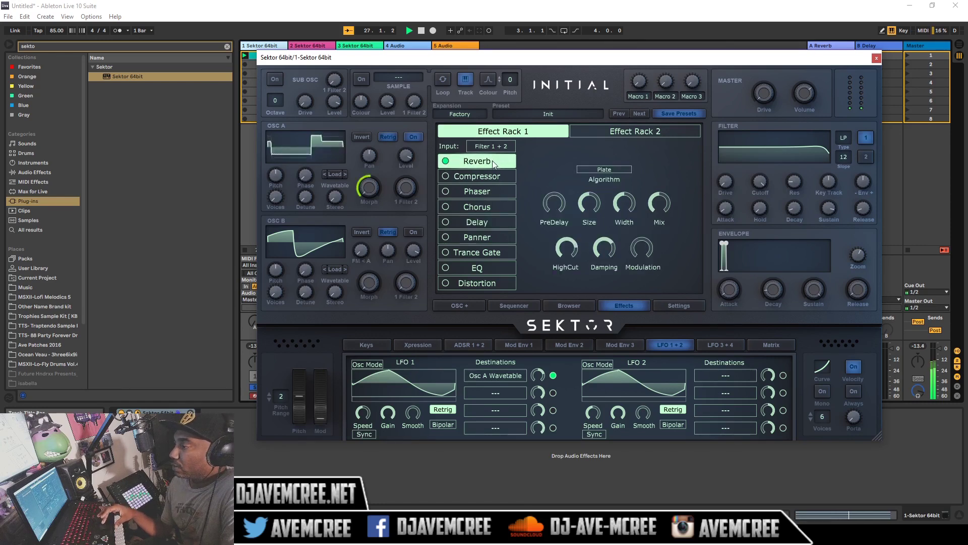
{"action": "mouse_move", "coordinate": [489, 160]}
{"action": "left_mouse_down"}
{"action": "mouse_move", "coordinate": [489, 246]}
{"action": "mouse_move", "coordinate": [487, 165]}
{"action": "left_mouse_up"}
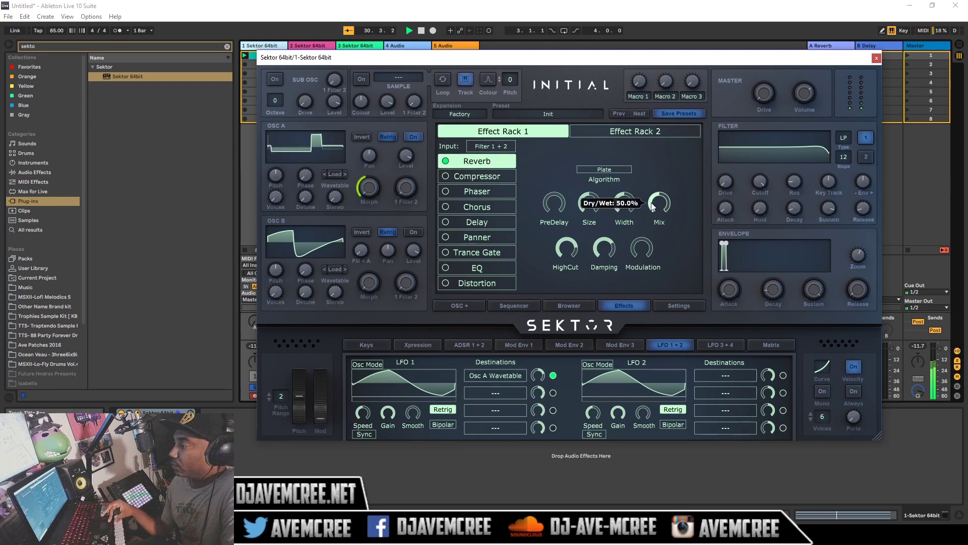
{"action": "left_click_drag", "start_coordinate": [652, 205], "coordinate": [653, 200]}
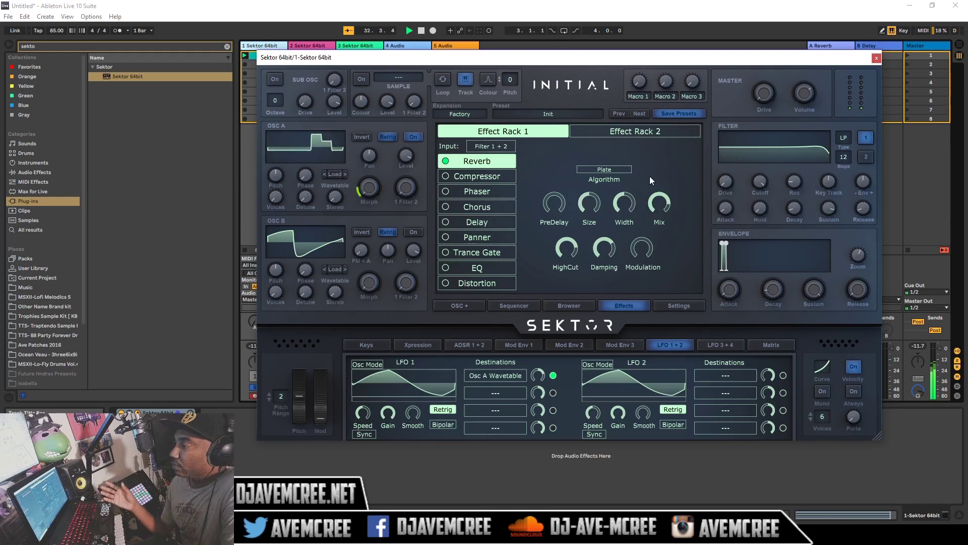
{"action": "mouse_move", "coordinate": [597, 206]}
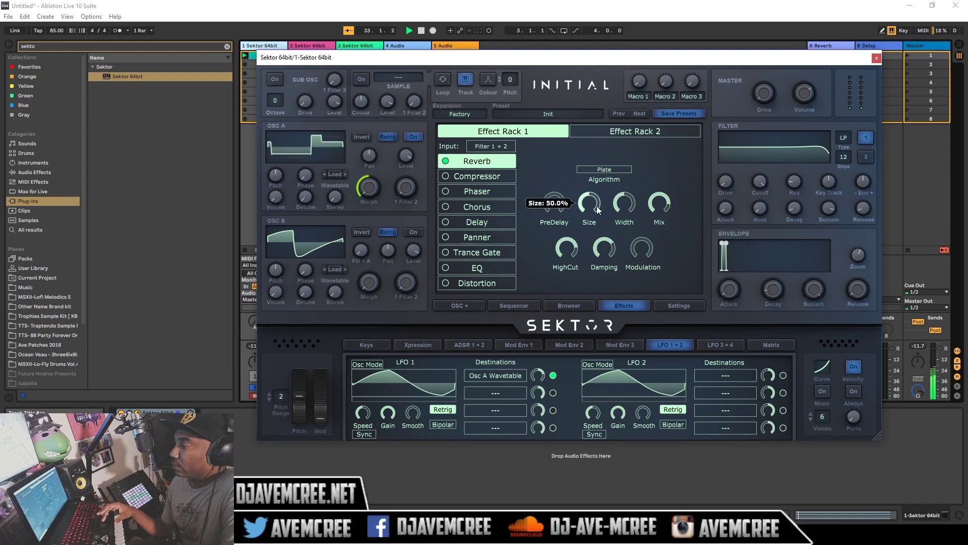
Try the Room algorithm on the reverb and return it to Plate
{"action": "left_click", "coordinate": [601, 168]}
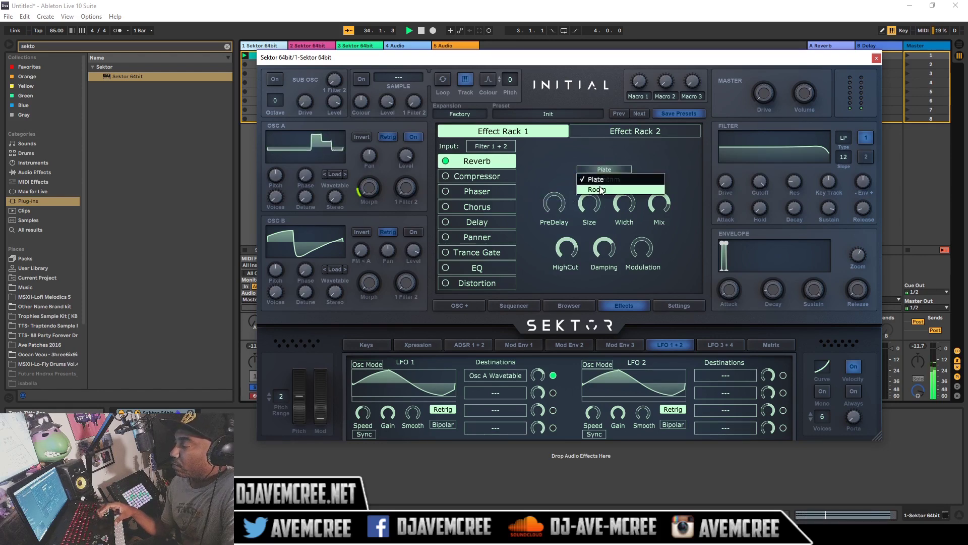
{"action": "left_click", "coordinate": [601, 189]}
{"action": "left_click", "coordinate": [601, 168]}
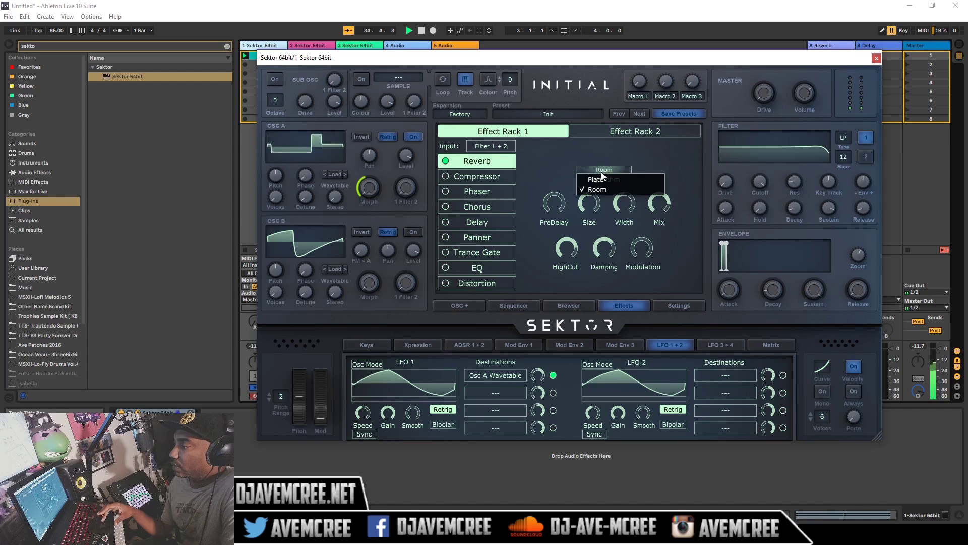
{"action": "left_click", "coordinate": [601, 177]}
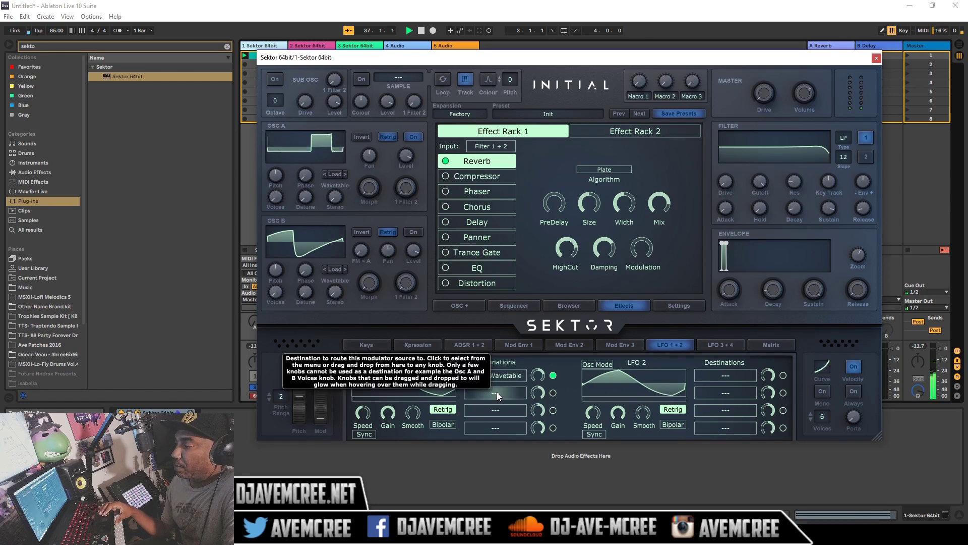
Route LFO 1's second destination to the filter 1 cutoff and reduce the cutoff frequency and modulation amount
{"action": "left_click_drag", "start_coordinate": [497, 392], "coordinate": [757, 184]}
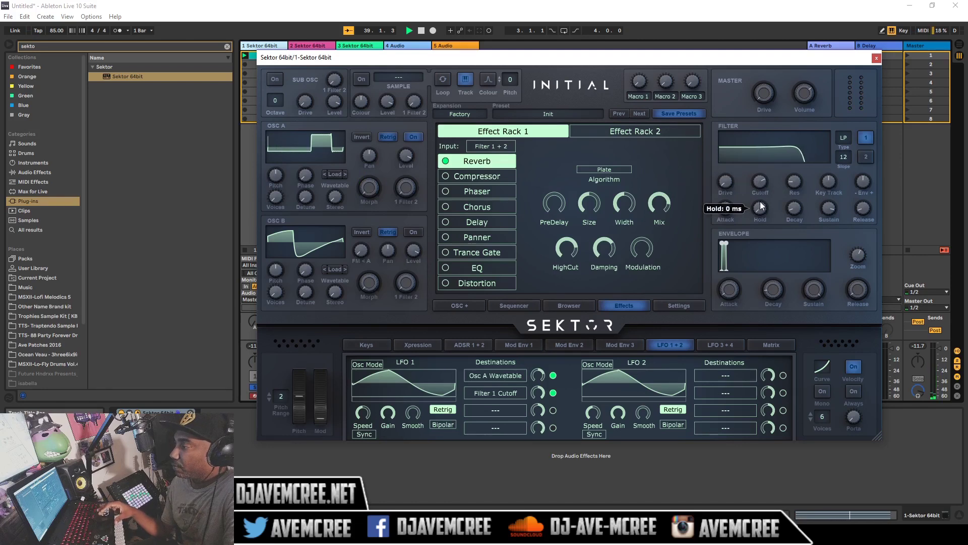
{"action": "mouse_move", "coordinate": [761, 184]}
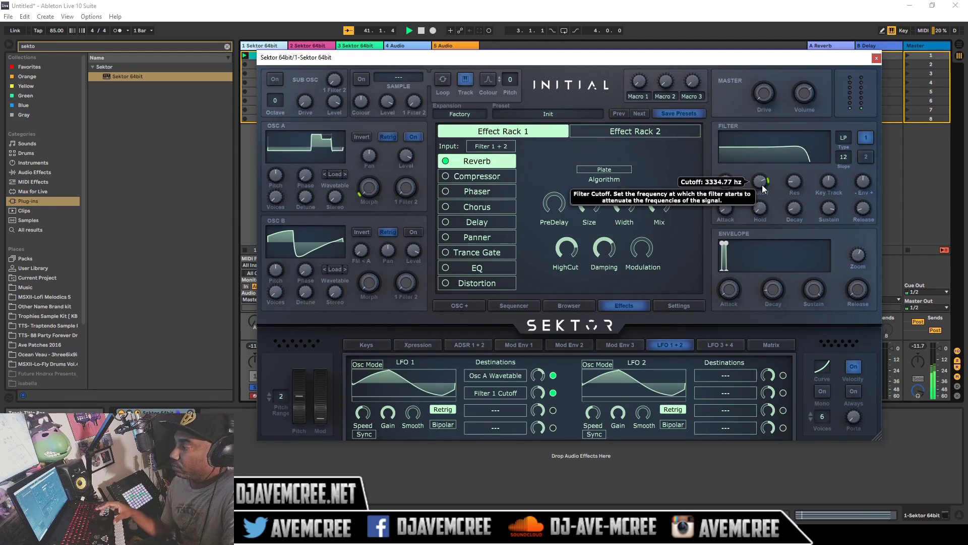
{"action": "left_click_drag", "start_coordinate": [761, 184], "coordinate": [764, 216]}
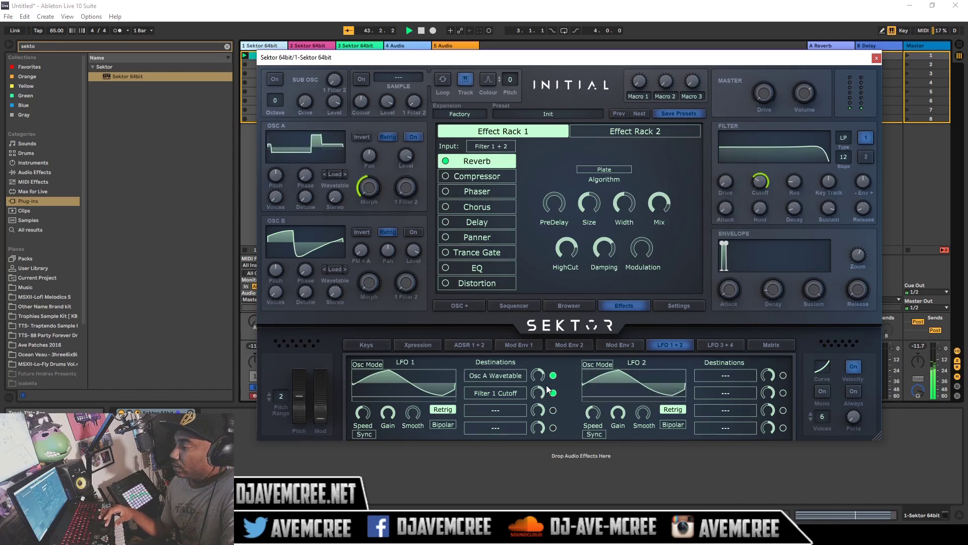
{"action": "mouse_move", "coordinate": [539, 391]}
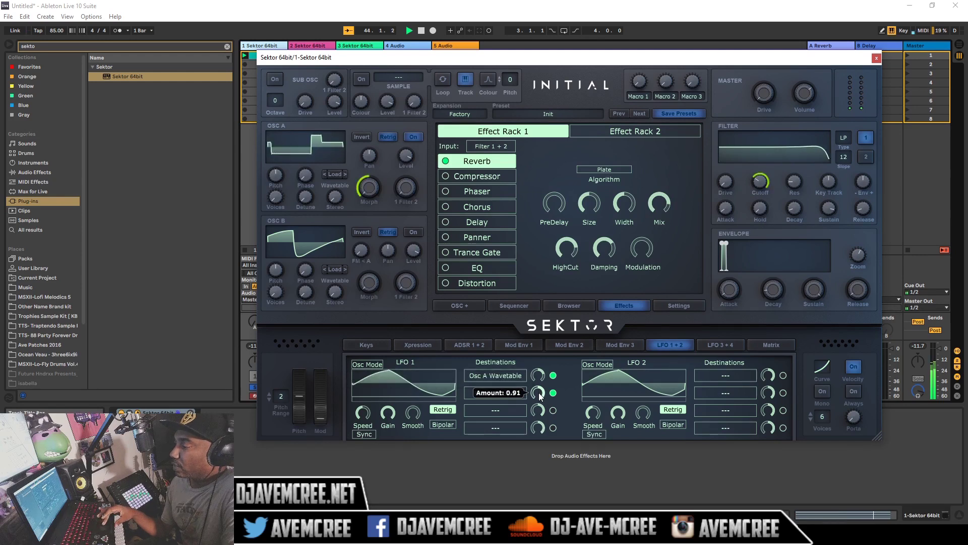
{"action": "left_click_drag", "start_coordinate": [539, 395], "coordinate": [543, 418]}
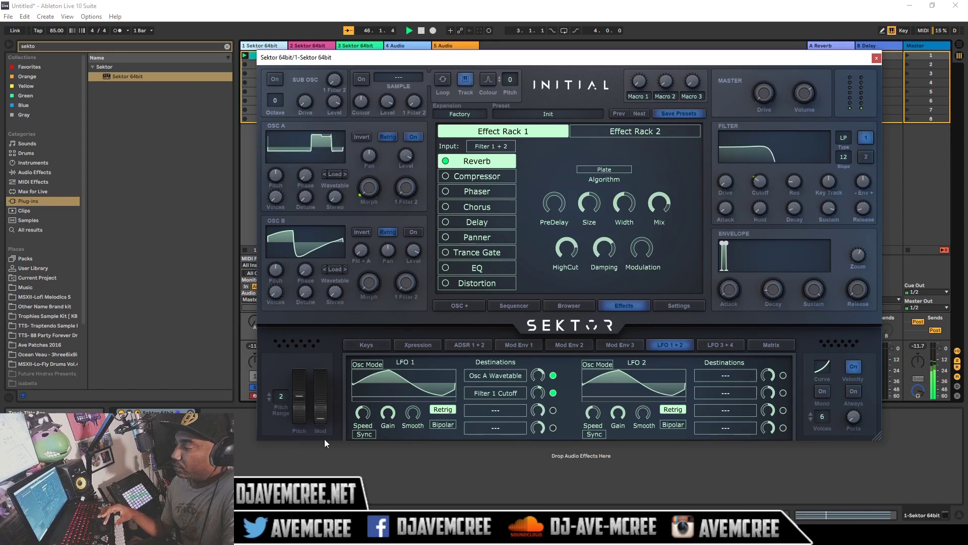
Sync LFO 1 to the host tempo and adjust its speed
{"action": "left_click", "coordinate": [370, 436]}
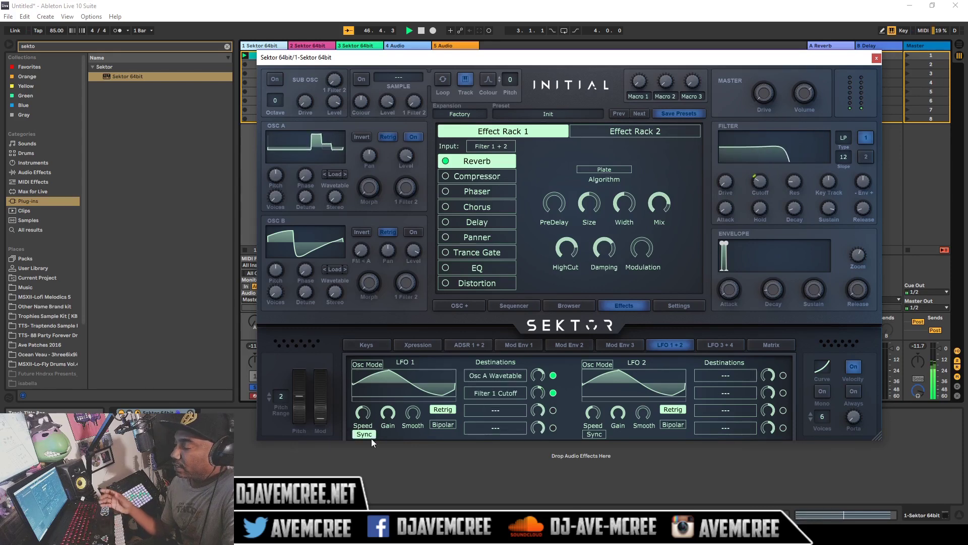
{"action": "mouse_move", "coordinate": [367, 420]}
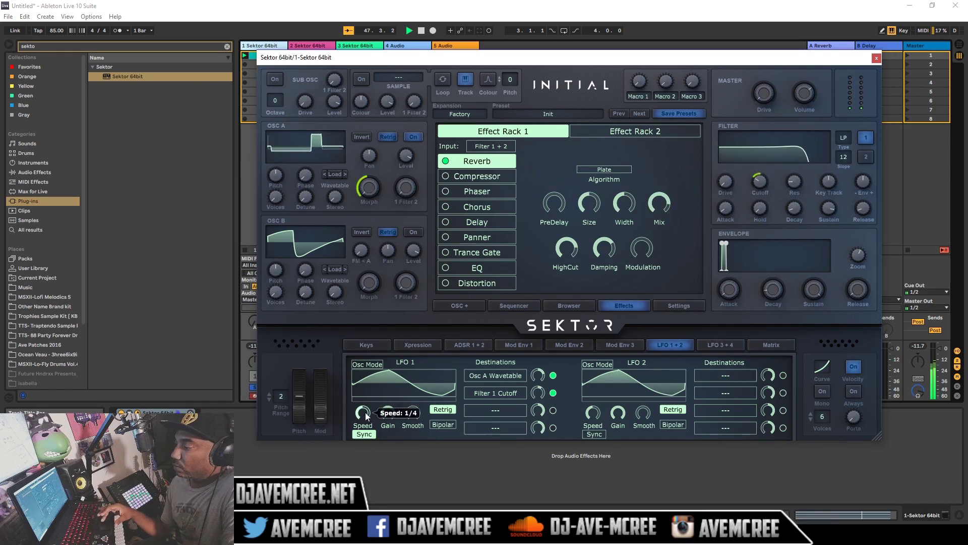
{"action": "left_click_drag", "start_coordinate": [365, 420], "coordinate": [367, 426]}
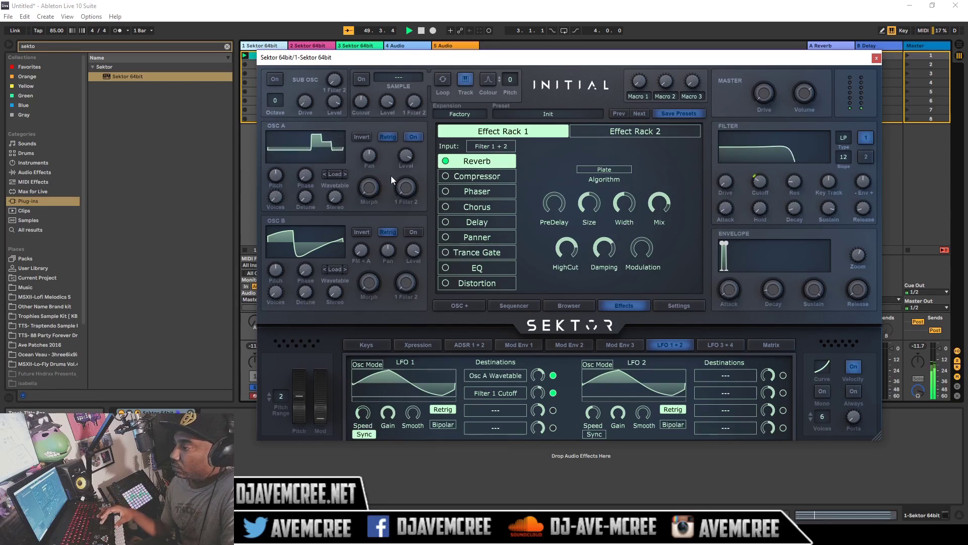
Increase oscillator A's voices and detune to thicken the sound
{"action": "mouse_move", "coordinate": [309, 230]}
{"action": "mouse_move", "coordinate": [276, 200]}
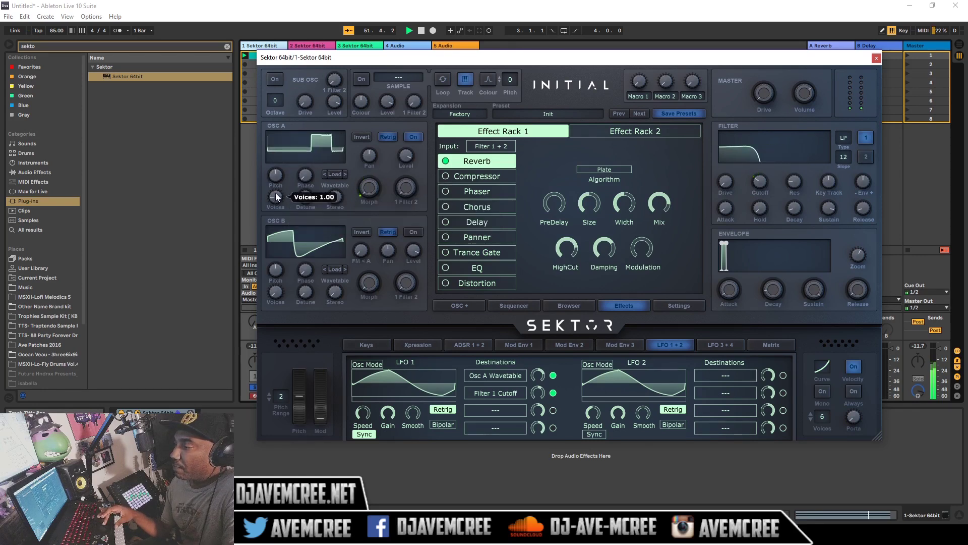
{"action": "left_click_drag", "start_coordinate": [274, 186], "coordinate": [276, 162]}
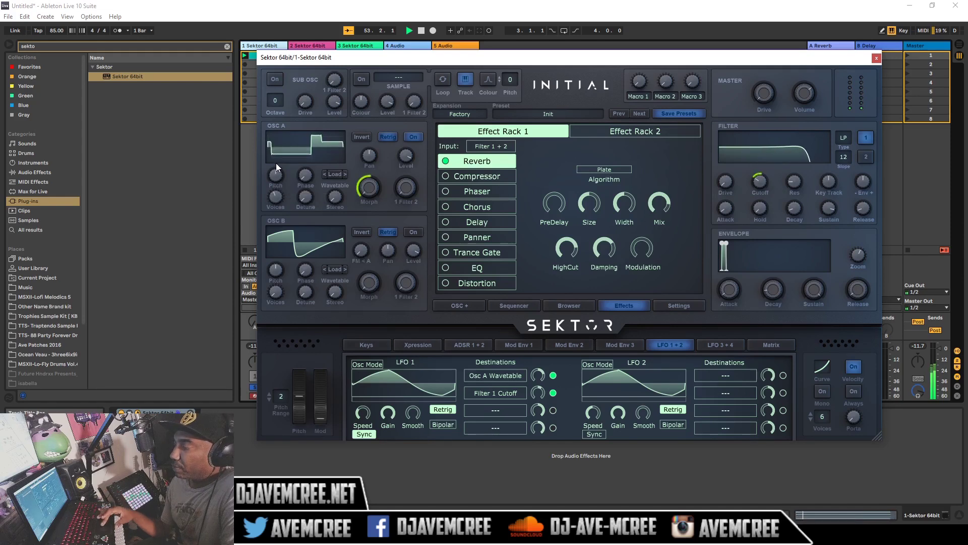
{"action": "left_click_drag", "start_coordinate": [307, 194], "coordinate": [305, 175]}
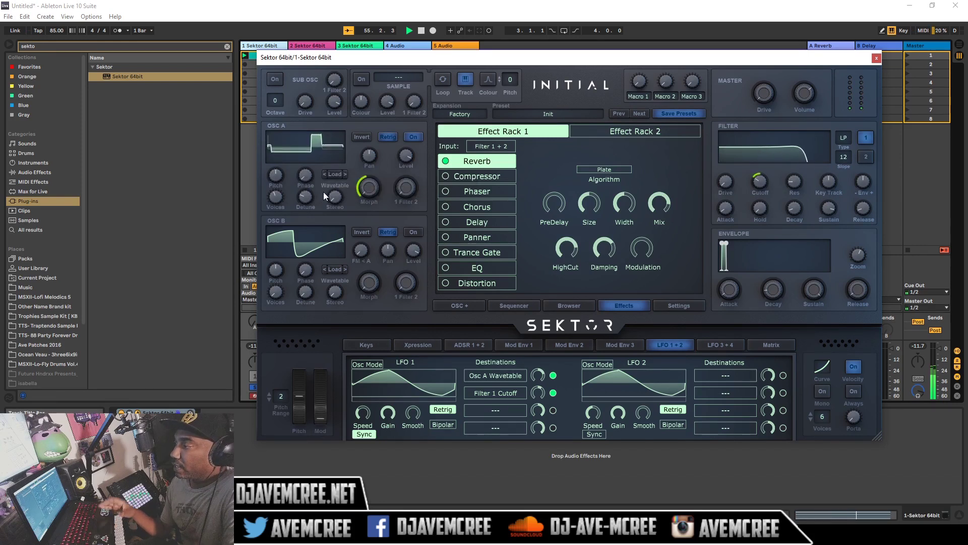
Adjust oscillator A's stereo spread and shift the start phase of its waveform
{"action": "mouse_move", "coordinate": [303, 186]}
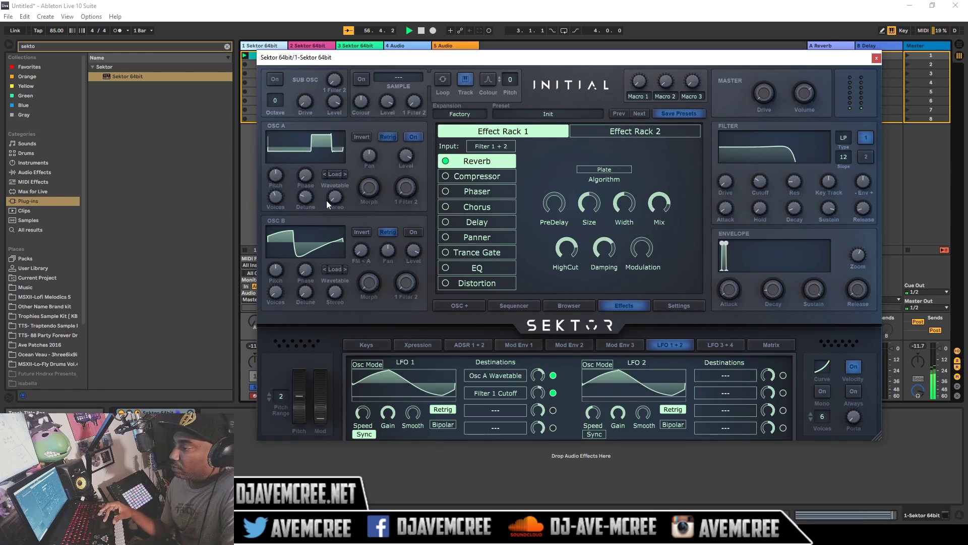
{"action": "mouse_move", "coordinate": [333, 200]}
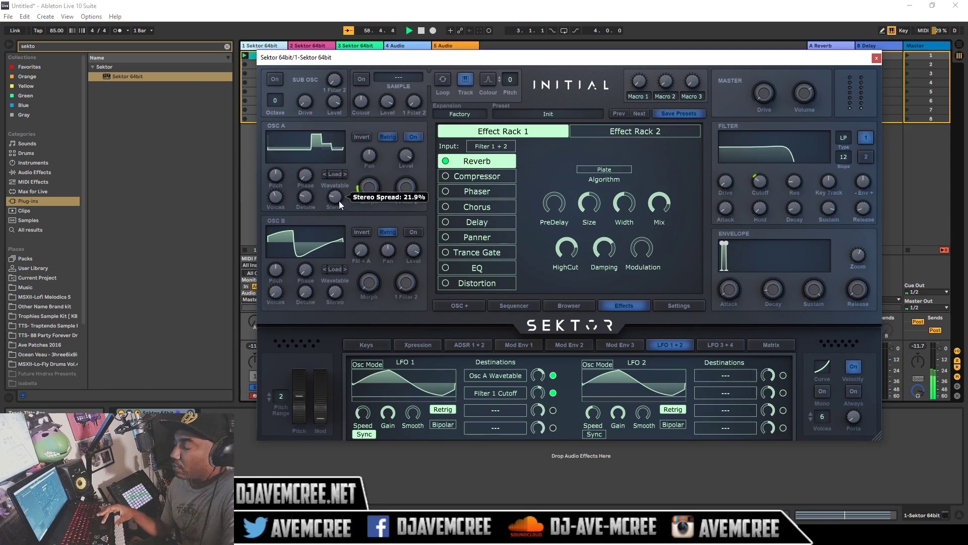
{"action": "left_click_drag", "start_coordinate": [334, 199], "coordinate": [334, 204]}
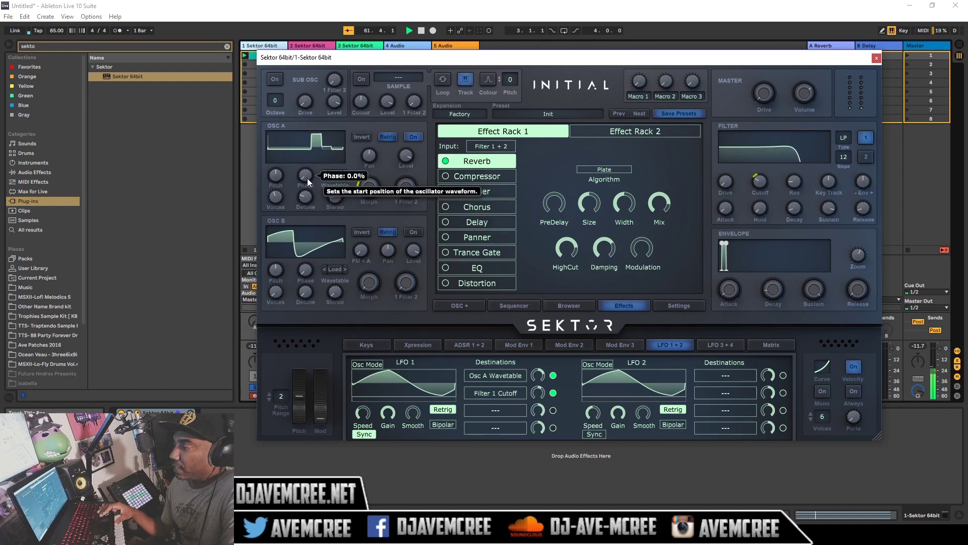
{"action": "left_click_drag", "start_coordinate": [307, 178], "coordinate": [302, 147]}
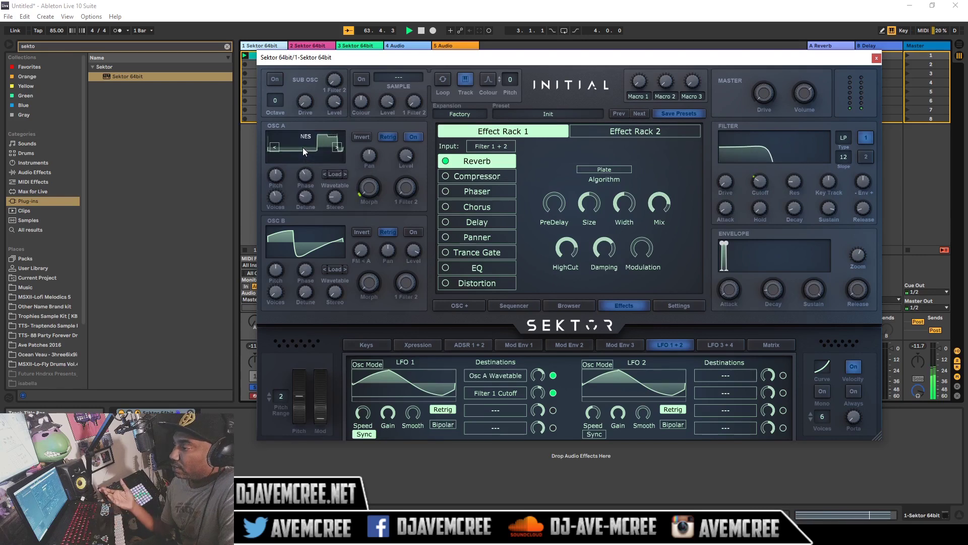
{"action": "left_click_drag", "start_coordinate": [305, 172], "coordinate": [304, 163]}
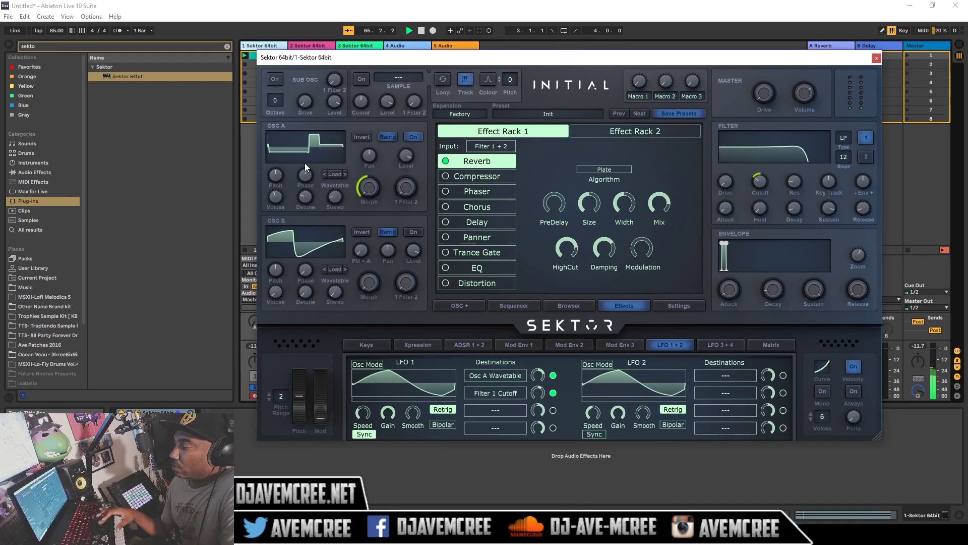
Load a square-like pulse waveform from the factory shapes into LFO 2
{"action": "left_click", "coordinate": [643, 383]}
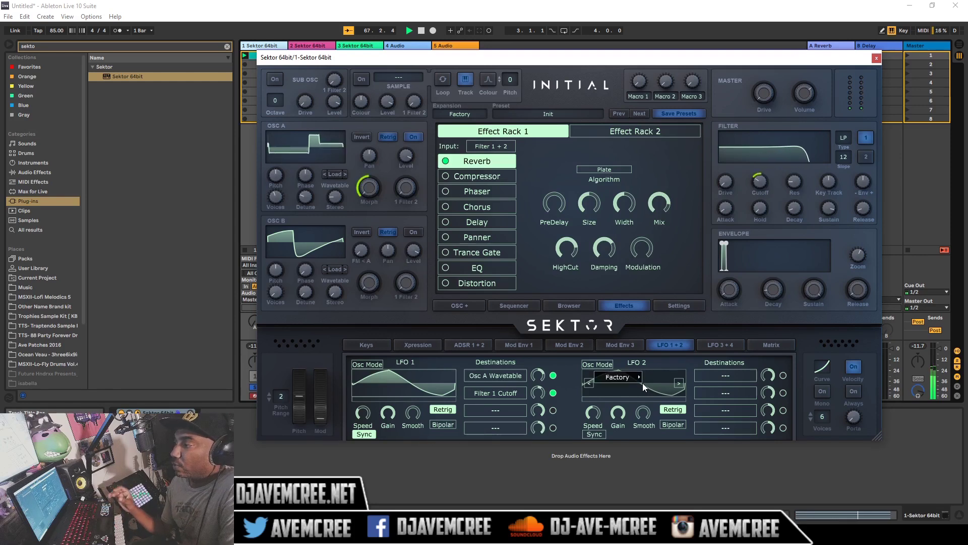
{"action": "mouse_move", "coordinate": [647, 379]}
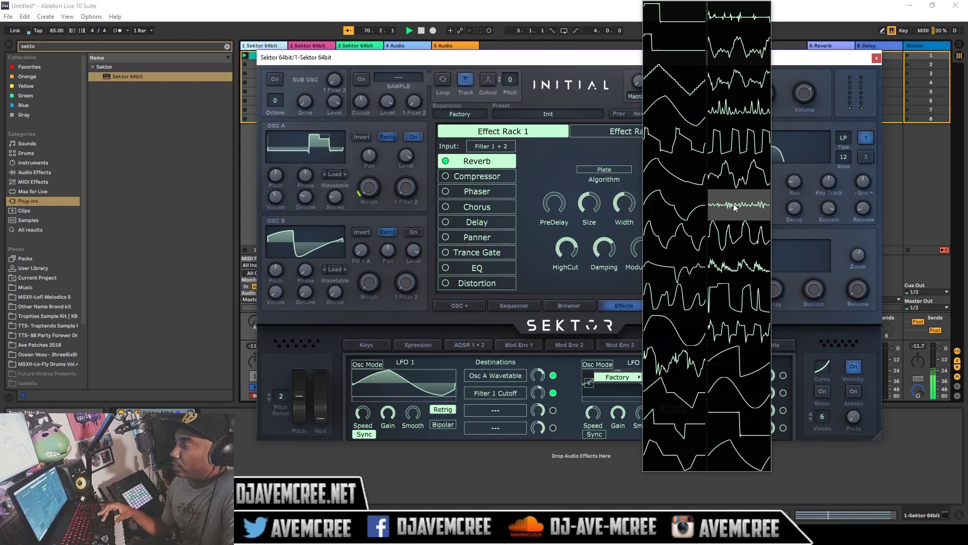
{"action": "left_click", "coordinate": [735, 148]}
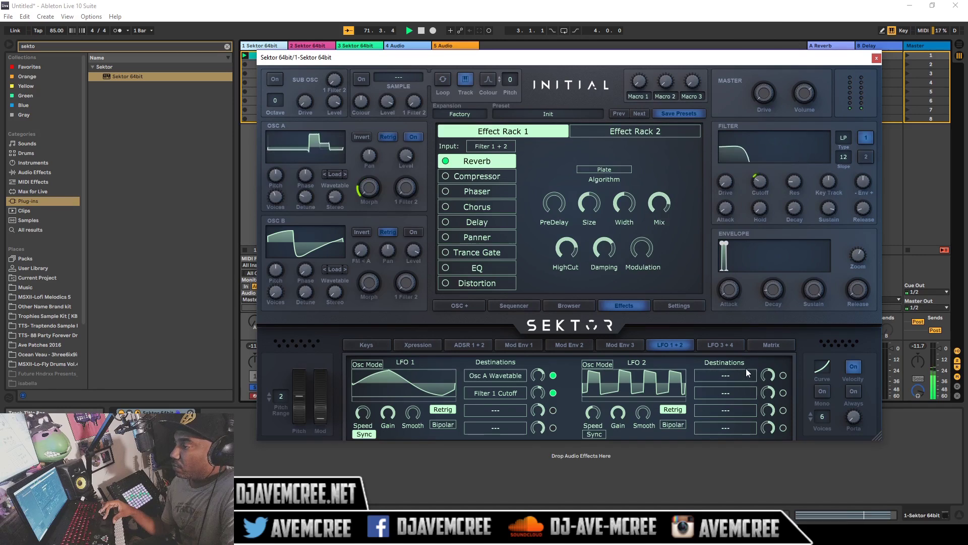
Lower LFO 2's first modulation amount, route it to oscillator A's phase and restart playback
{"action": "mouse_move", "coordinate": [771, 375]}
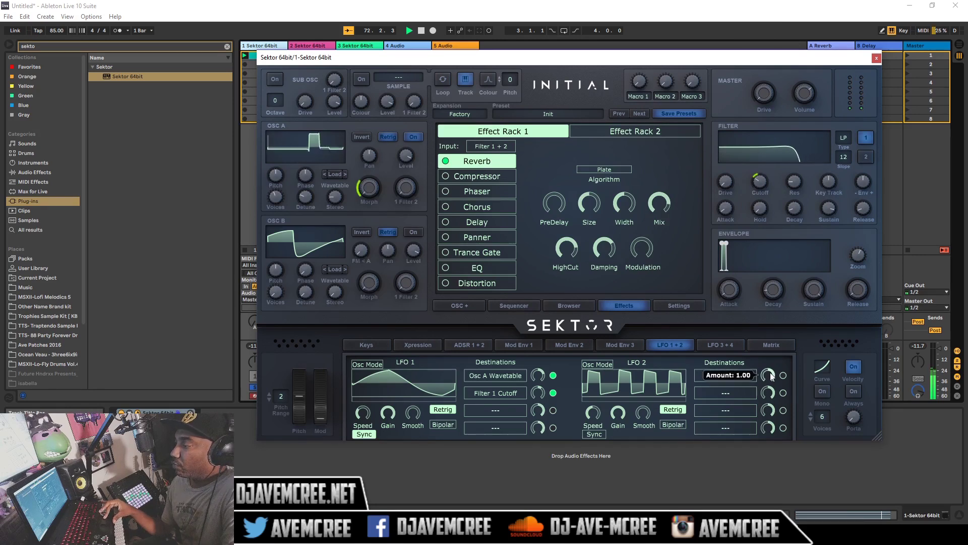
{"action": "left_click_drag", "start_coordinate": [771, 375], "coordinate": [767, 410]}
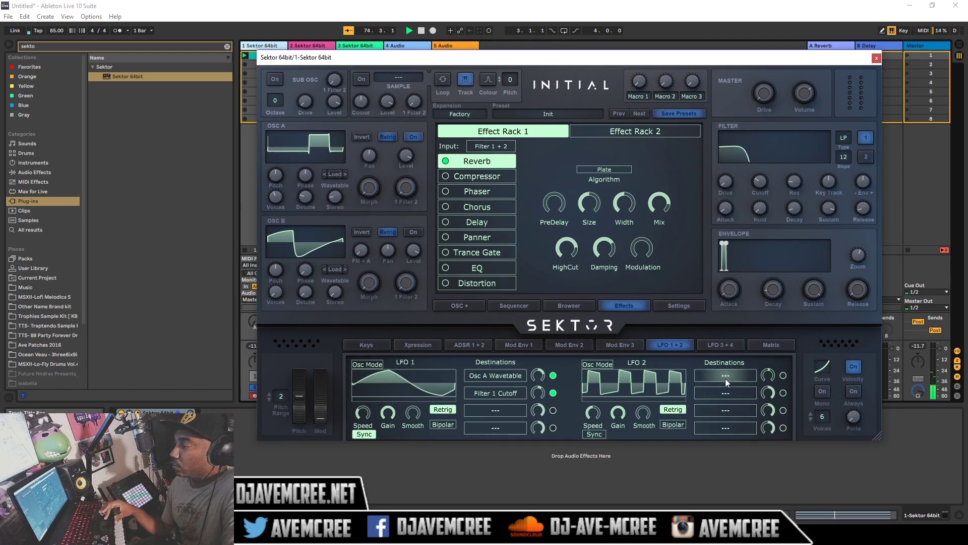
{"action": "left_click_drag", "start_coordinate": [726, 378], "coordinate": [313, 183]}
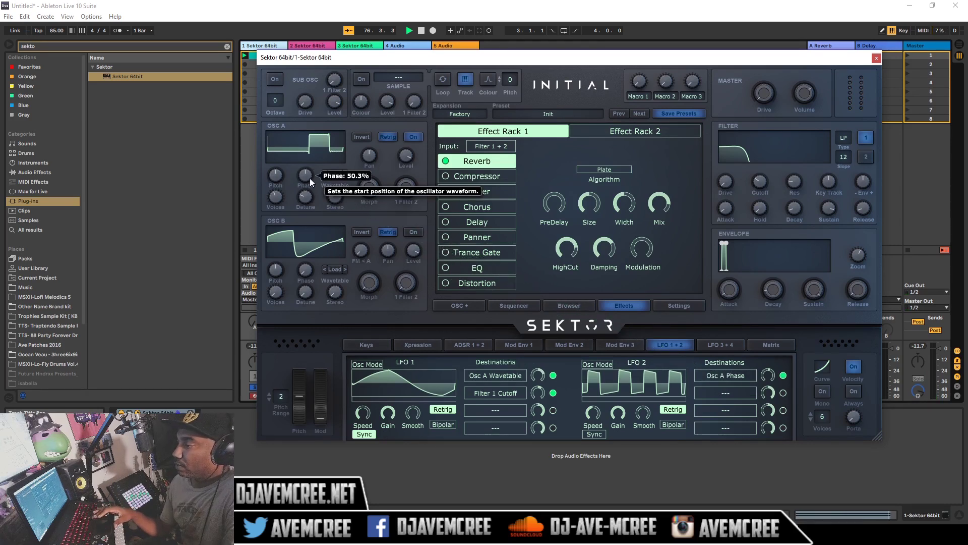
{"action": "key", "text": "space"}
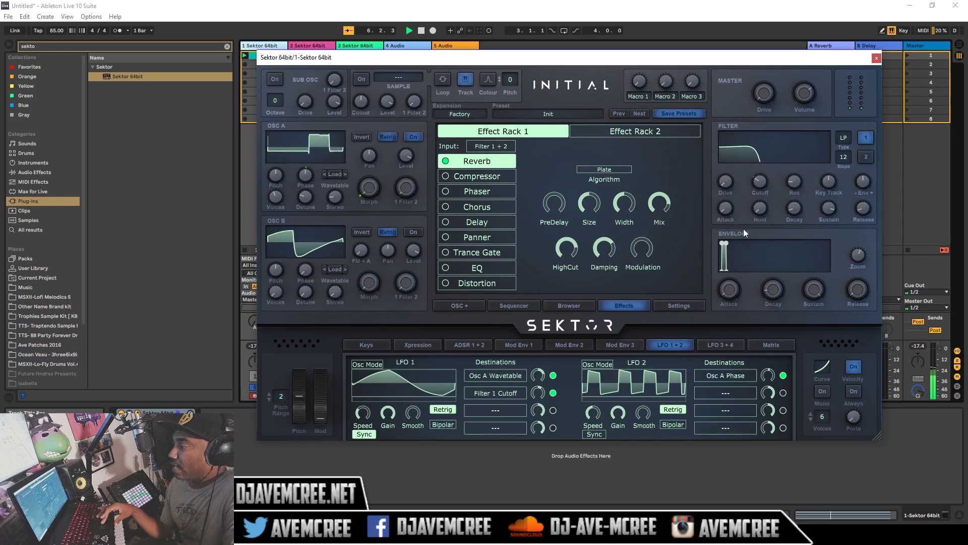
Set the amplitude envelope's attack to about 659 ms and lengthen its release slightly
{"action": "mouse_move", "coordinate": [730, 288]}
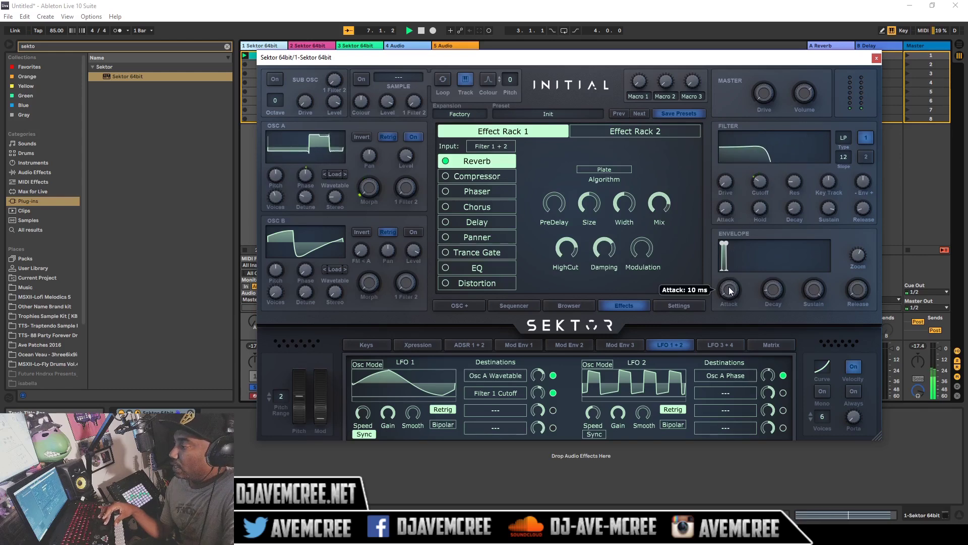
{"action": "left_click_drag", "start_coordinate": [729, 290], "coordinate": [726, 275]}
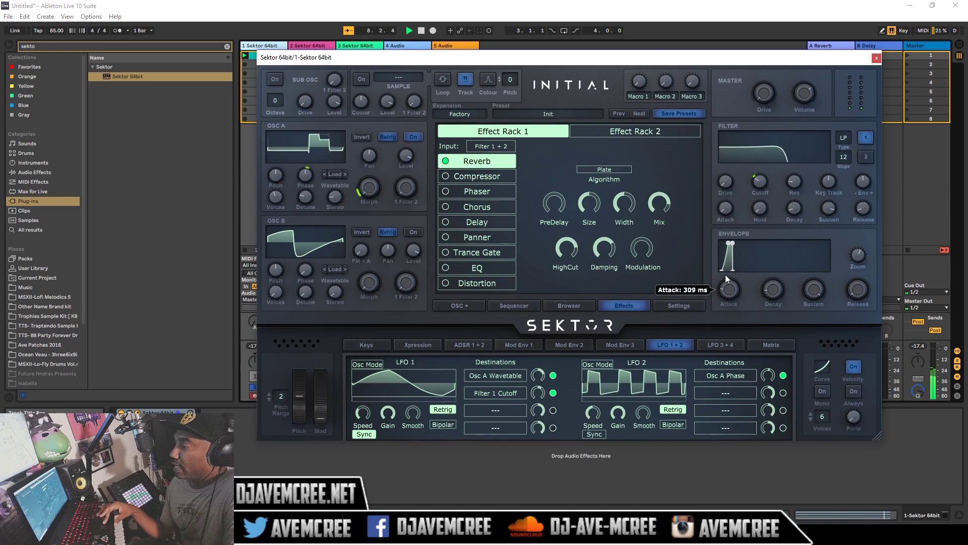
{"action": "left_click_drag", "start_coordinate": [725, 275], "coordinate": [723, 267]}
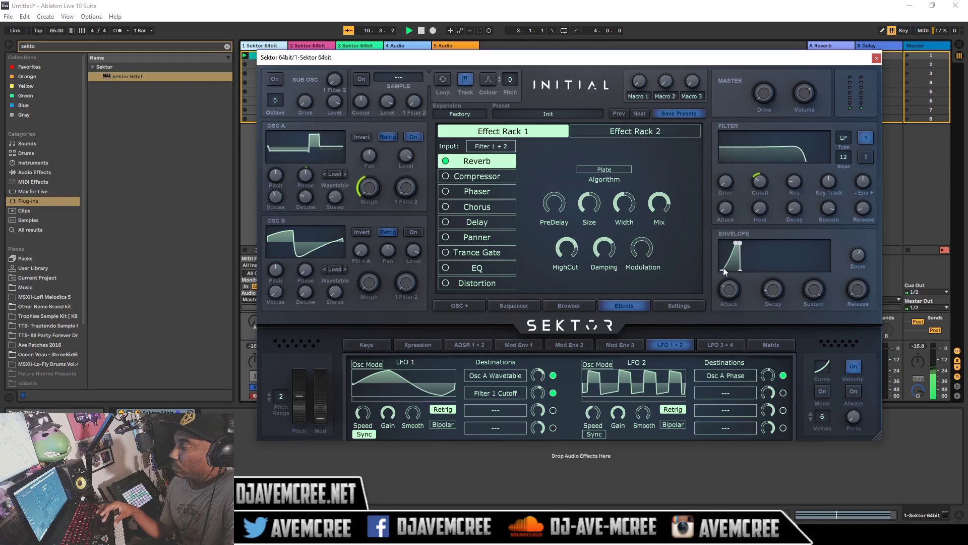
{"action": "mouse_move", "coordinate": [727, 291]}
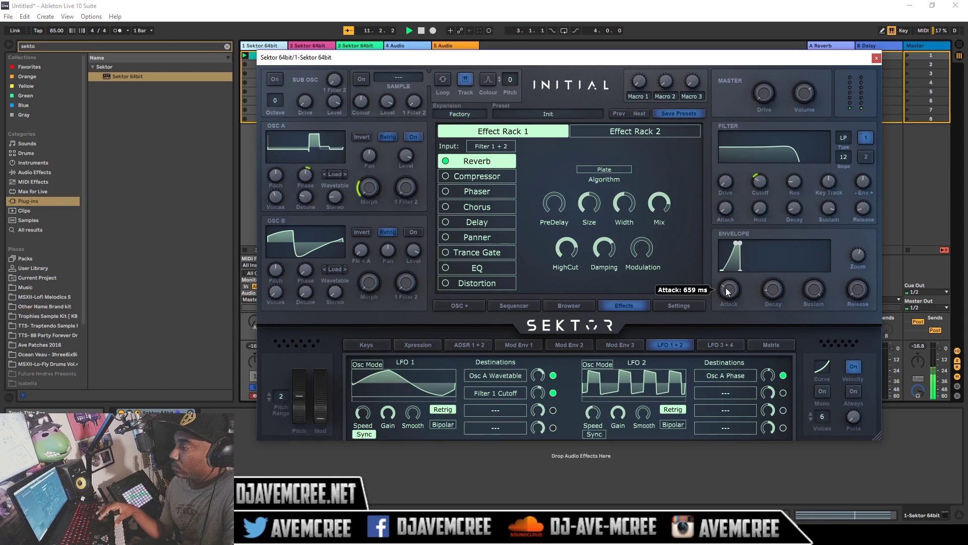
{"action": "mouse_move", "coordinate": [851, 291]}
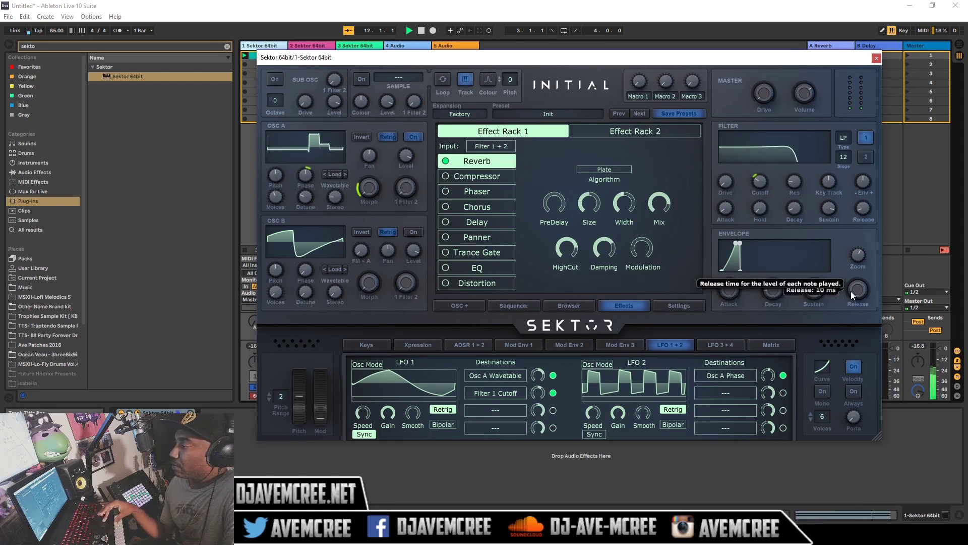
{"action": "left_click_drag", "start_coordinate": [854, 292], "coordinate": [852, 286]}
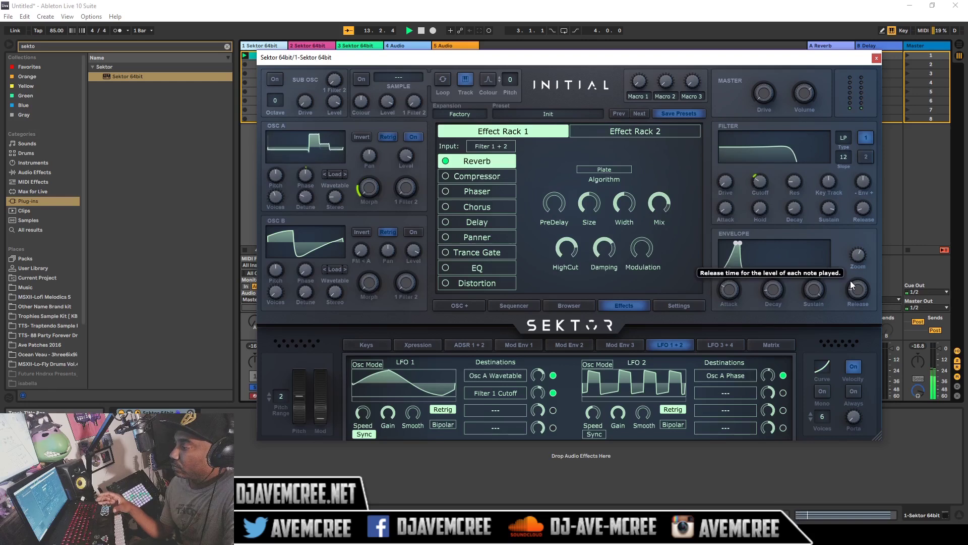
Fine-tune the envelope's attack time, enlarge the envelope display and start playback
{"action": "mouse_move", "coordinate": [733, 289]}
{"action": "left_click_drag", "start_coordinate": [732, 290], "coordinate": [732, 284]}
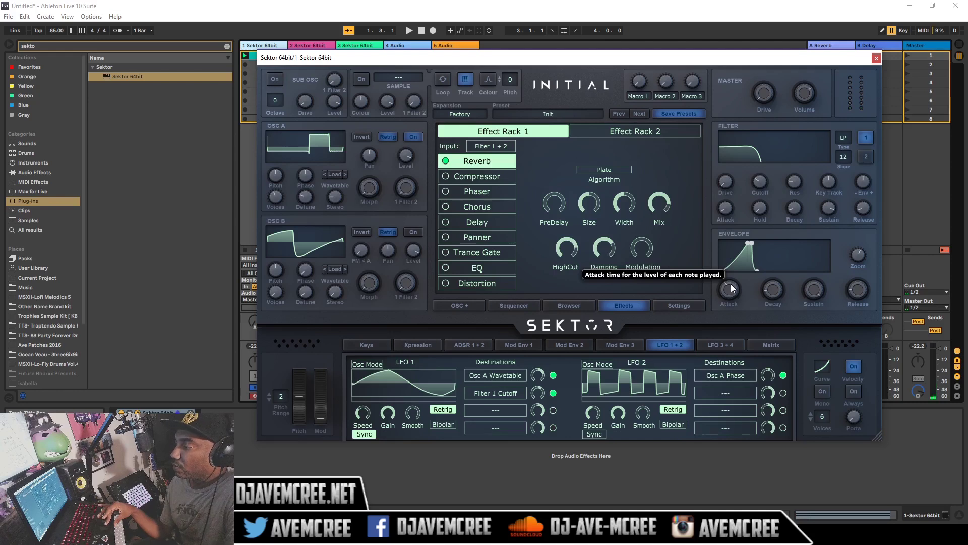
{"action": "left_click_drag", "start_coordinate": [730, 283], "coordinate": [730, 292]}
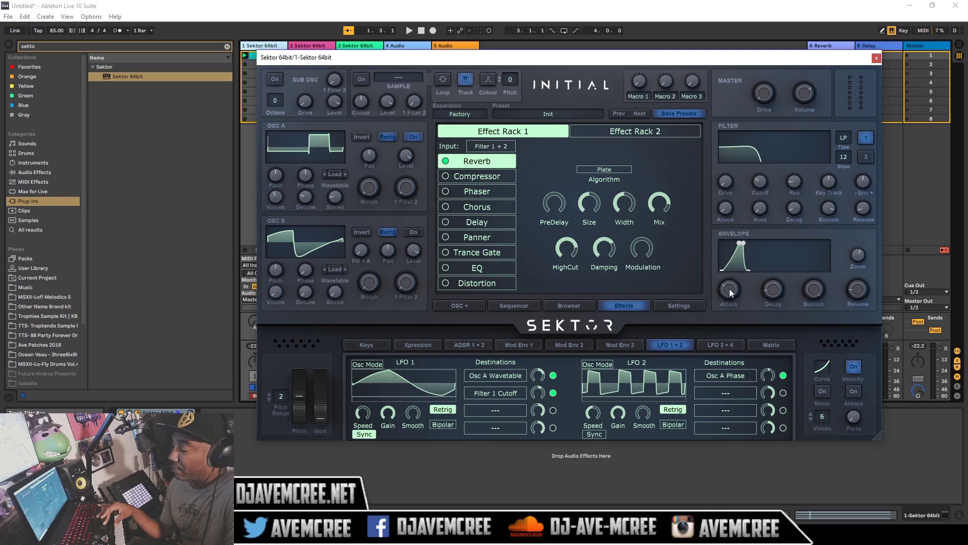
{"action": "left_click_drag", "start_coordinate": [730, 289], "coordinate": [731, 290]}
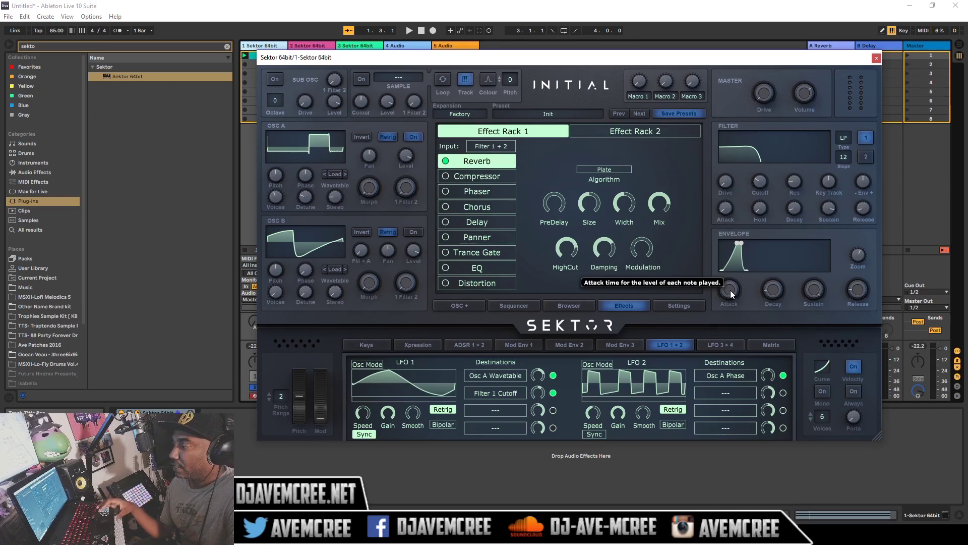
{"action": "left_click_drag", "start_coordinate": [730, 290], "coordinate": [730, 292]}
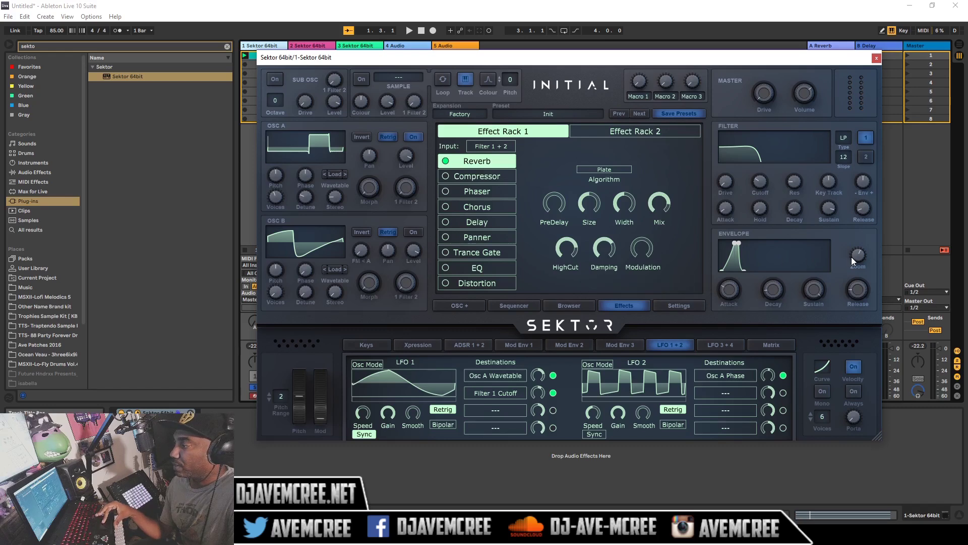
{"action": "left_click_drag", "start_coordinate": [852, 256], "coordinate": [851, 289]}
{"action": "key", "text": "space"}
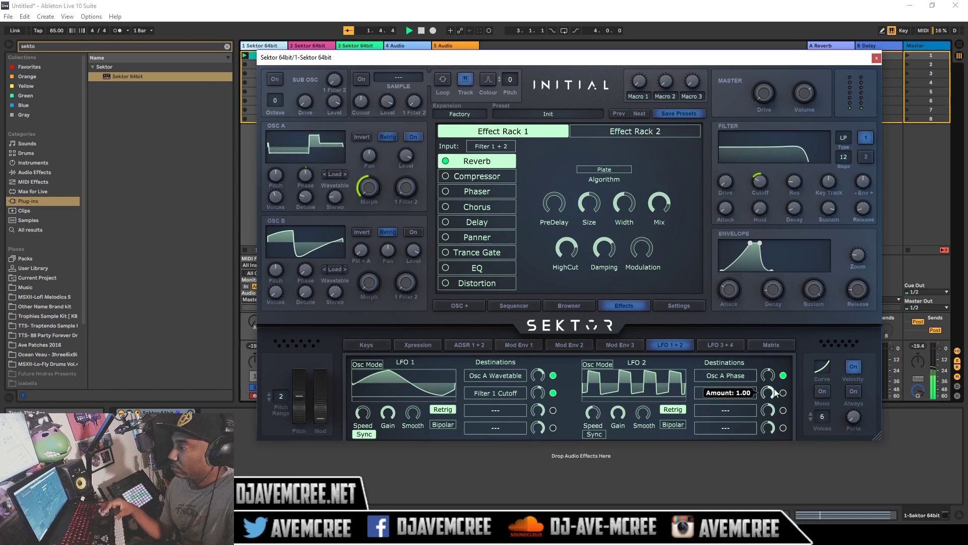
Load the factory DUB_CROSS wavetable into oscillator B and switch the oscillator on
{"action": "left_click", "coordinate": [306, 247]}
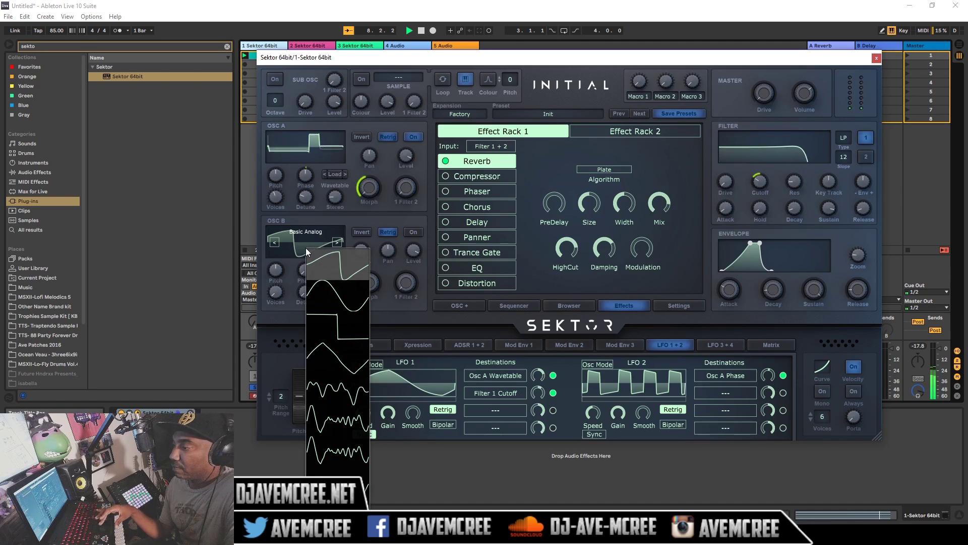
{"action": "left_click", "coordinate": [284, 250]}
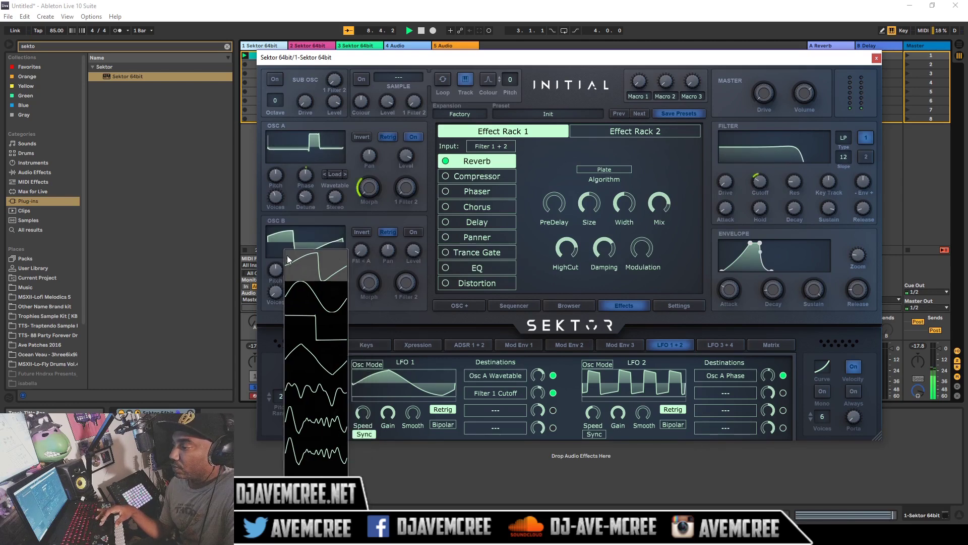
{"action": "left_click", "coordinate": [353, 267]}
{"action": "left_click", "coordinate": [340, 268]}
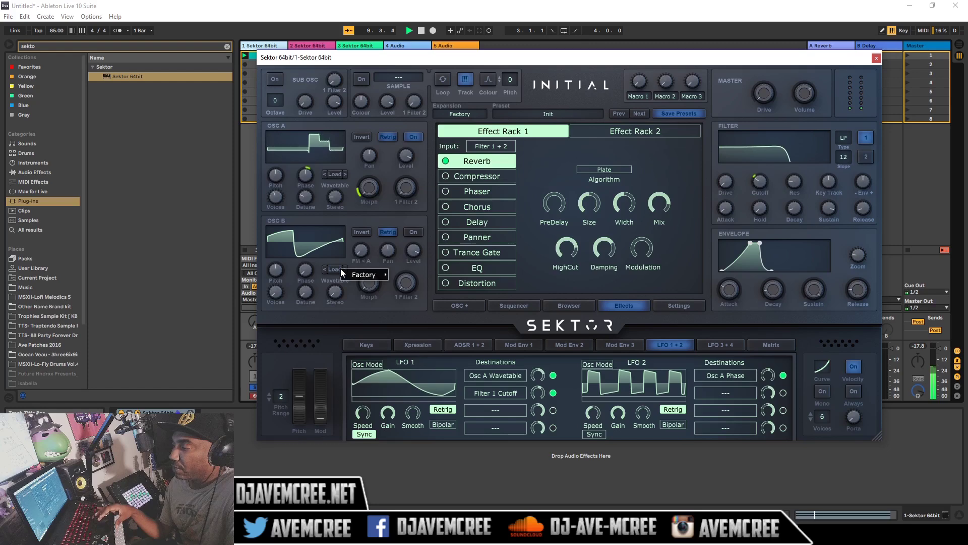
{"action": "mouse_move", "coordinate": [351, 275]}
{"action": "mouse_move", "coordinate": [469, 263]}
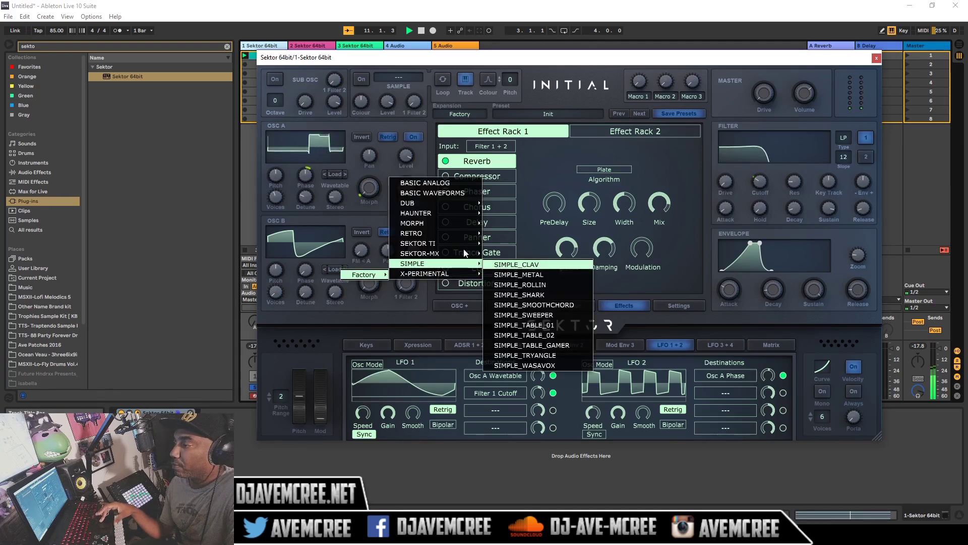
{"action": "mouse_move", "coordinate": [437, 203]}
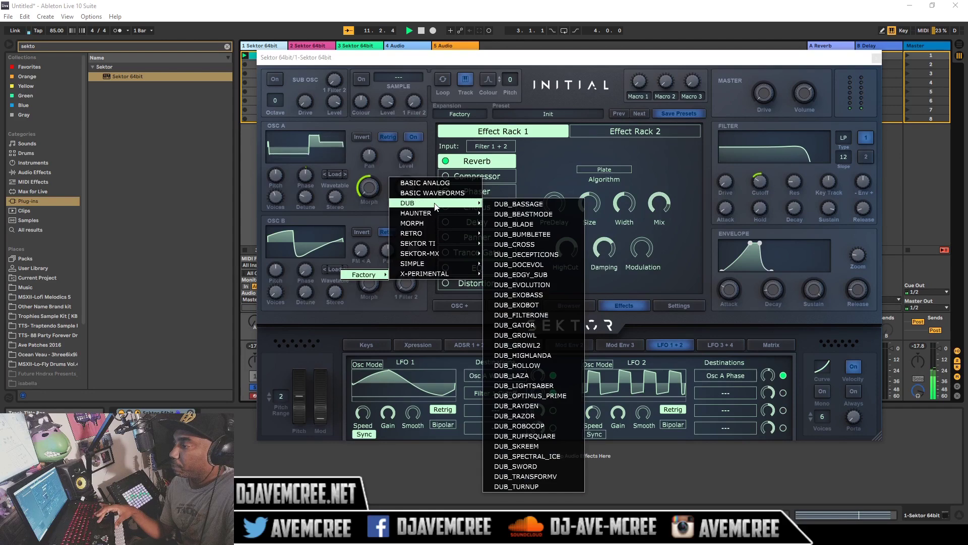
{"action": "left_click", "coordinate": [536, 244]}
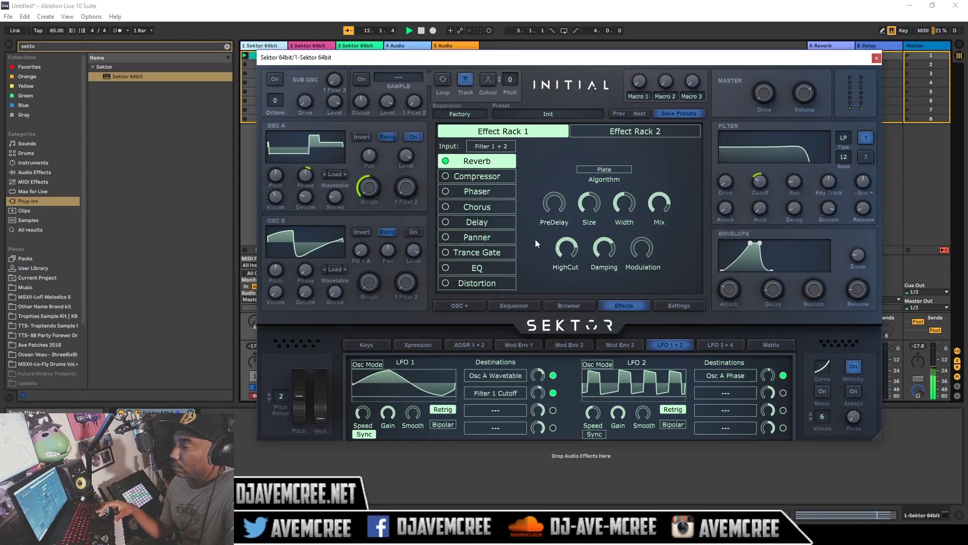
{"action": "left_click", "coordinate": [419, 233]}
Adjust oscillator B's FM amount and modulate it with LFO 3's first destination at a reduced amount
{"action": "mouse_move", "coordinate": [367, 250]}
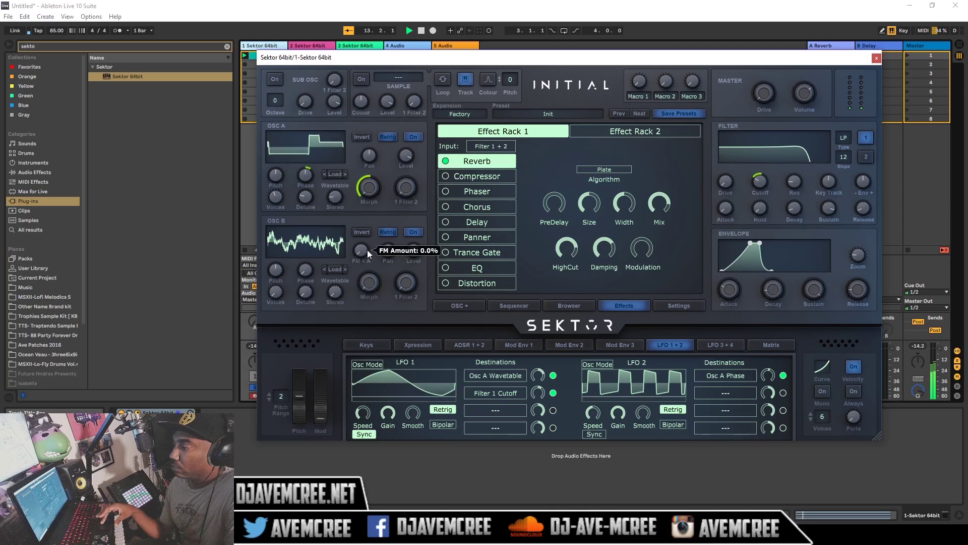
{"action": "left_click_drag", "start_coordinate": [363, 250], "coordinate": [353, 218]}
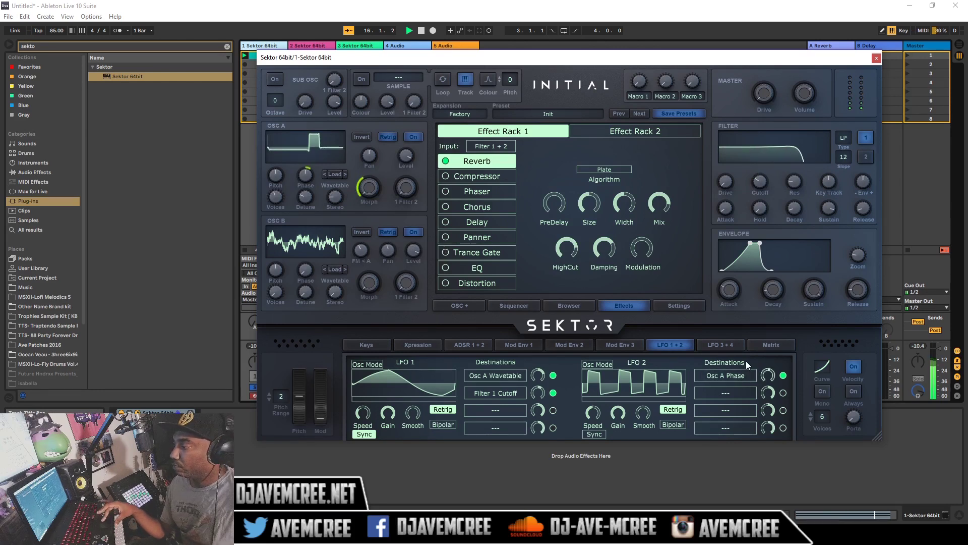
{"action": "left_click", "coordinate": [734, 347]}
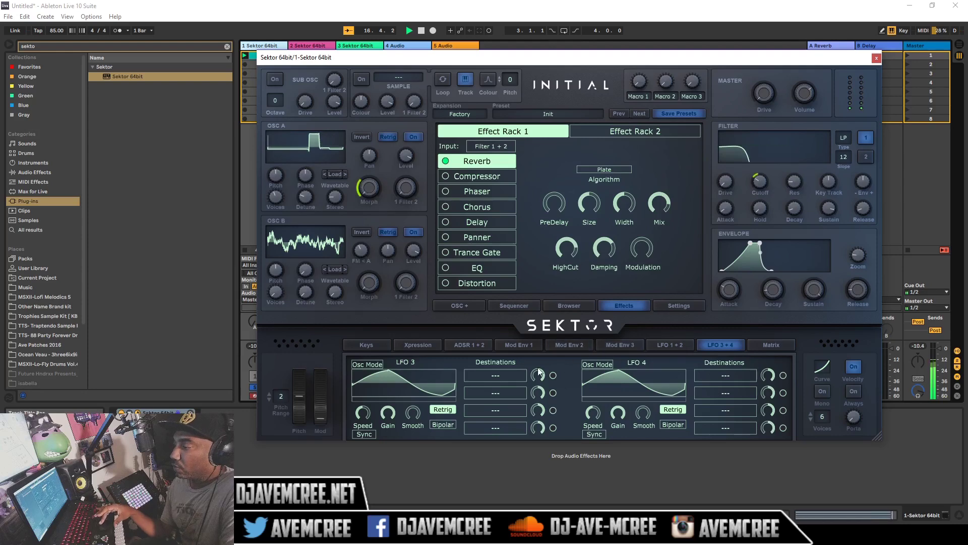
{"action": "left_click_drag", "start_coordinate": [507, 373], "coordinate": [362, 256]}
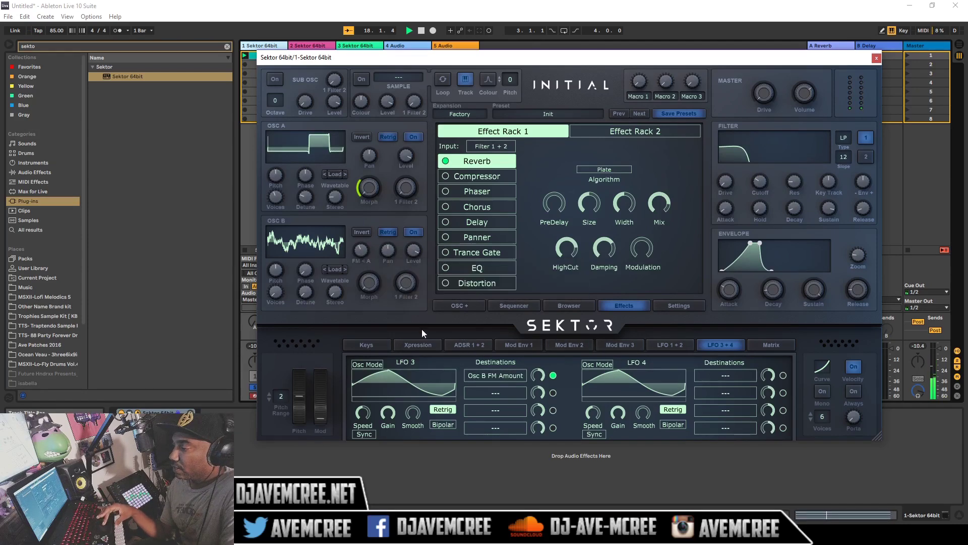
{"action": "key", "text": "space"}
{"action": "key", "text": "space"}
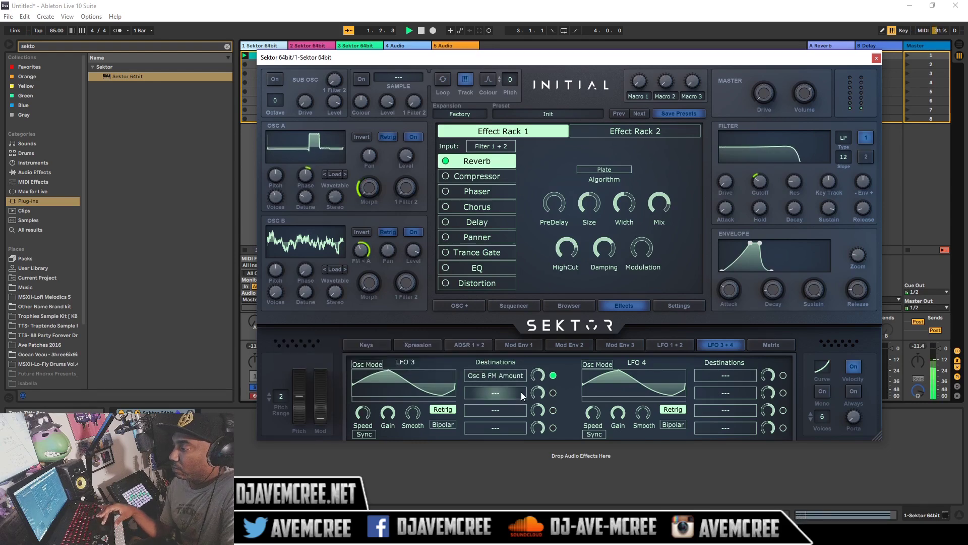
{"action": "left_click_drag", "start_coordinate": [536, 377], "coordinate": [538, 410]}
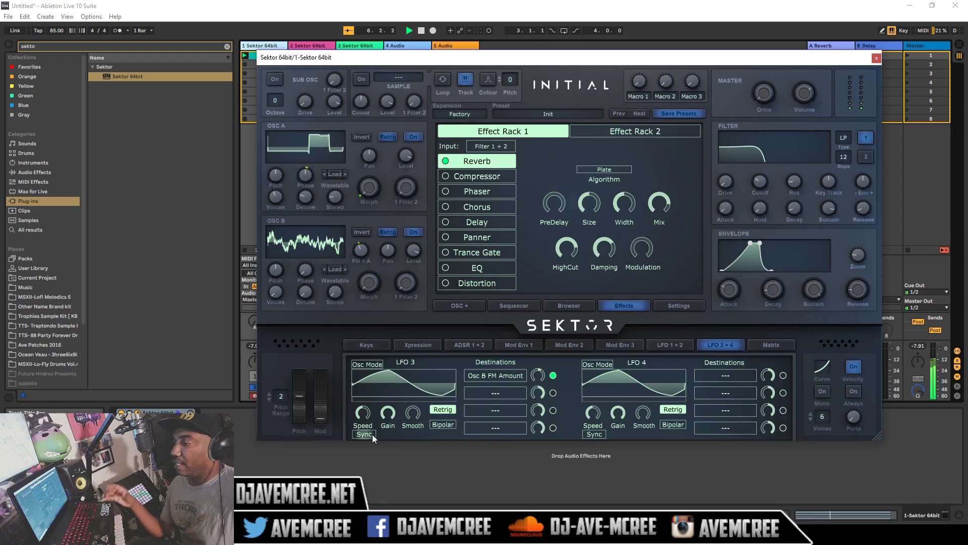
Replace LFO 3's waveform with the factory shape made of uneven square pulses
{"action": "mouse_move", "coordinate": [433, 383]}
{"action": "right_click", "coordinate": [413, 386]}
{"action": "mouse_move", "coordinate": [429, 380]}
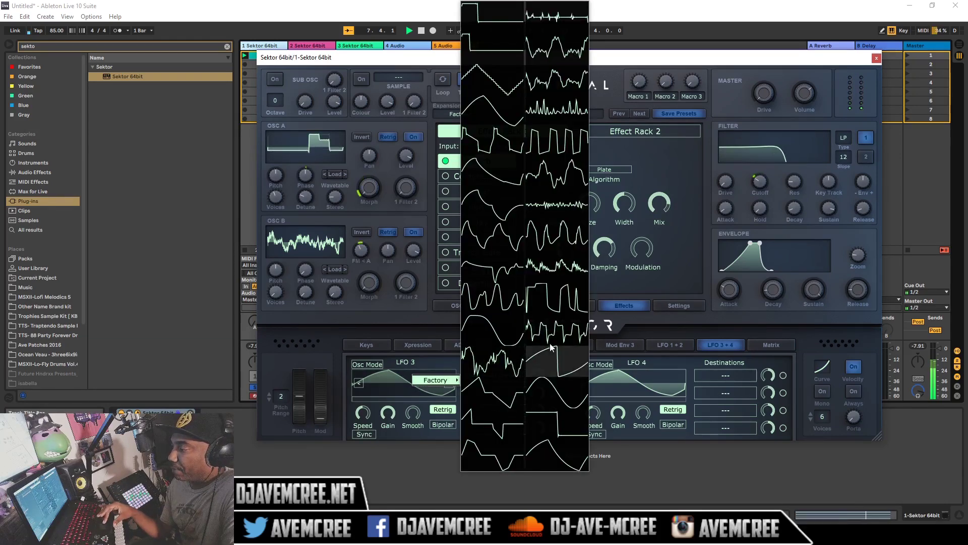
{"action": "left_click", "coordinate": [558, 303]}
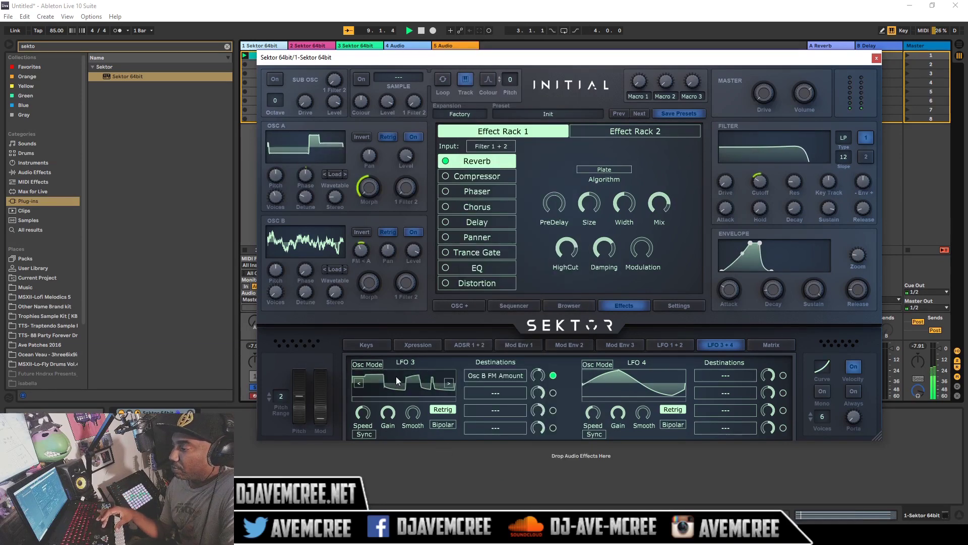
Try tempo sync on LFO 3, switch it back off and raise the LFO's smoothing
{"action": "mouse_move", "coordinate": [367, 414]}
{"action": "left_click", "coordinate": [364, 434]}
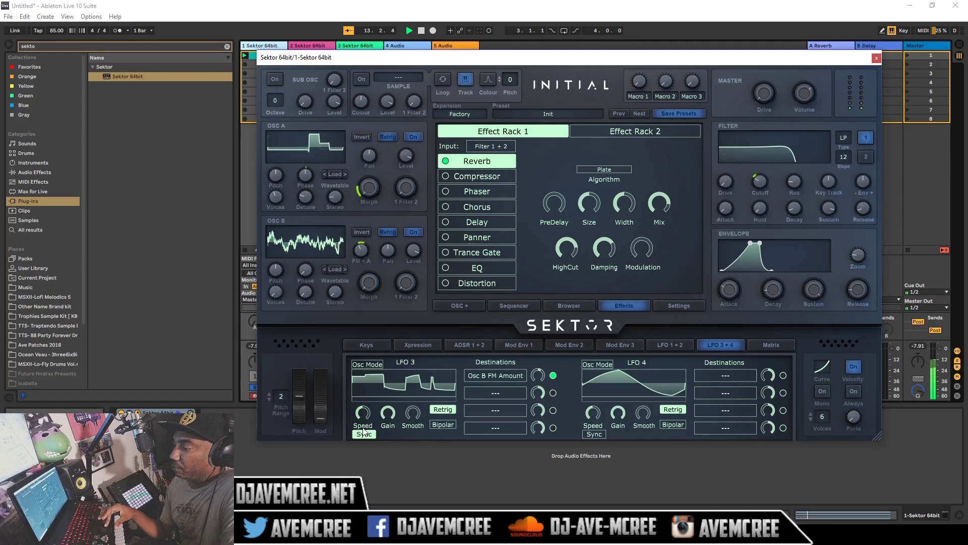
{"action": "left_click", "coordinate": [363, 434]}
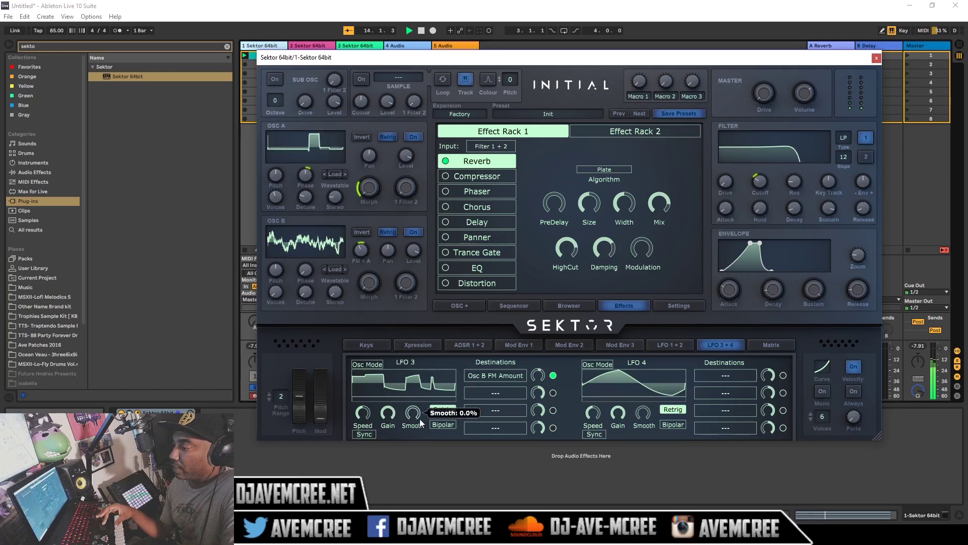
{"action": "left_click_drag", "start_coordinate": [411, 415], "coordinate": [404, 376]}
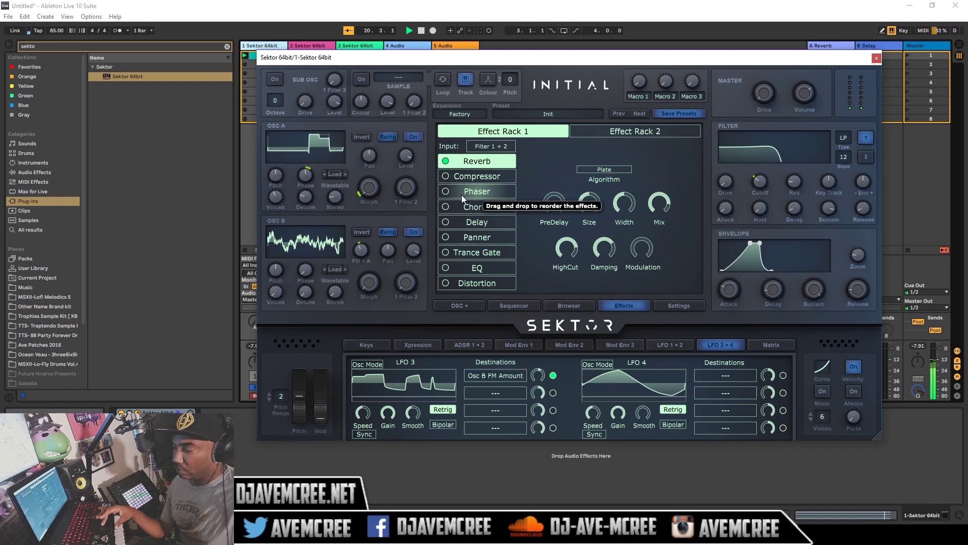
Enable the phaser and modulate a lowered reverb mix with LFO 3's second destination at a reduced amount
{"action": "left_click", "coordinate": [447, 191]}
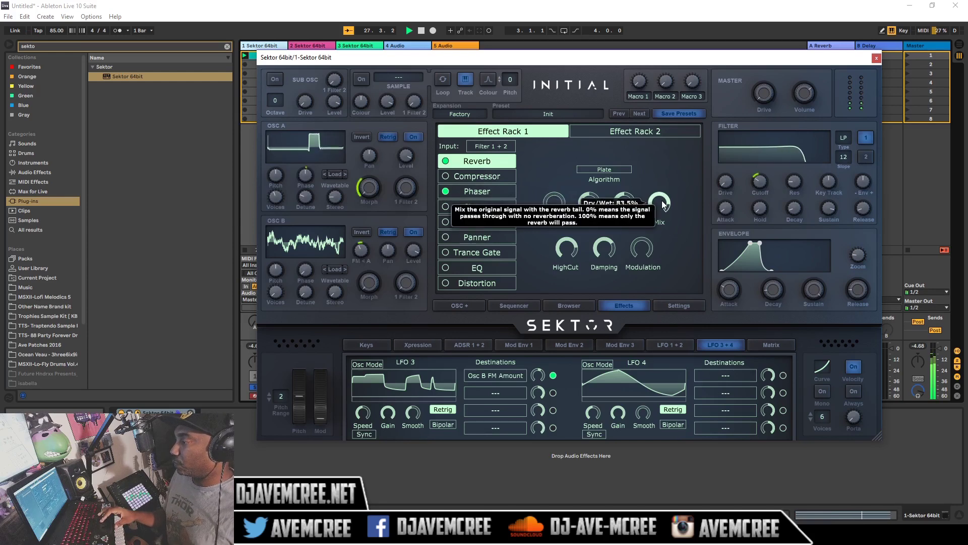
{"action": "left_click_drag", "start_coordinate": [661, 201], "coordinate": [661, 248]}
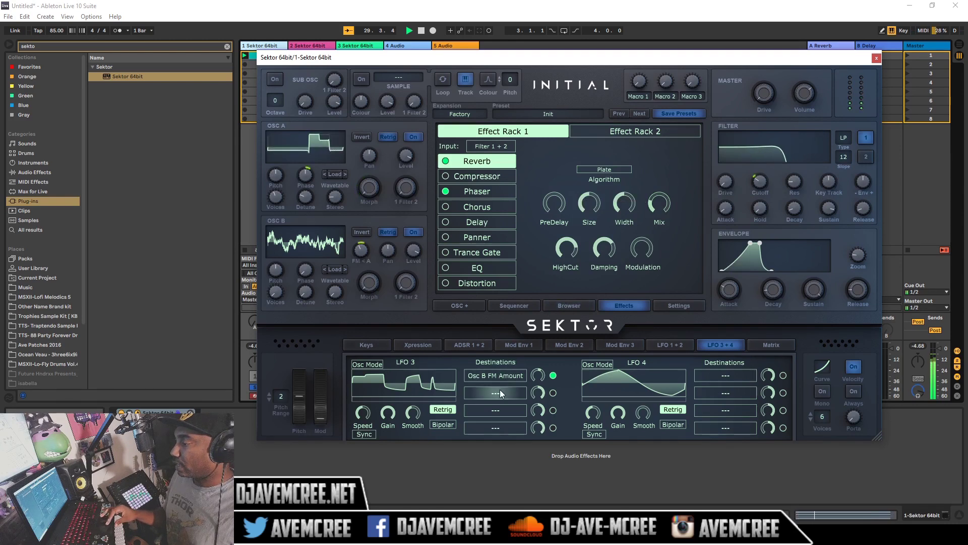
{"action": "left_click_drag", "start_coordinate": [498, 394], "coordinate": [658, 203]}
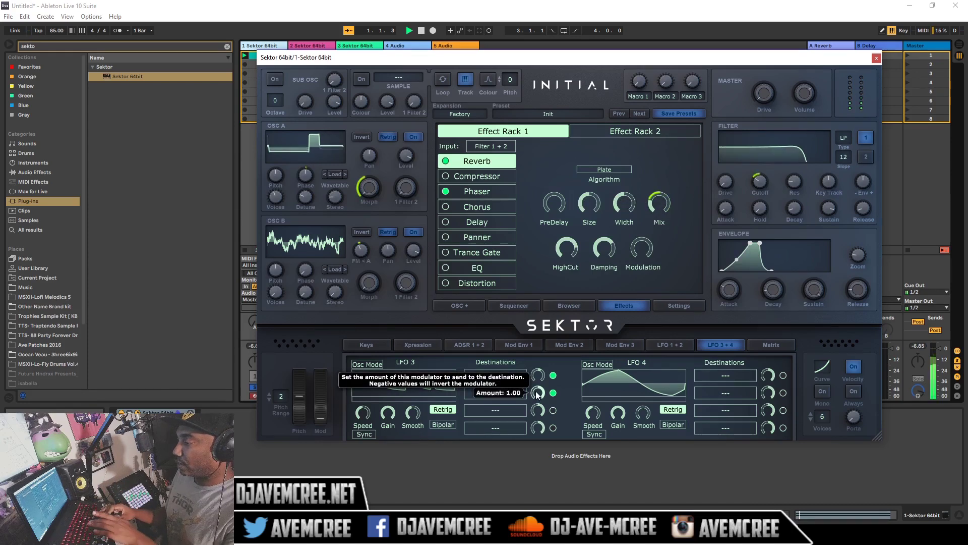
{"action": "left_click_drag", "start_coordinate": [538, 395], "coordinate": [539, 428]}
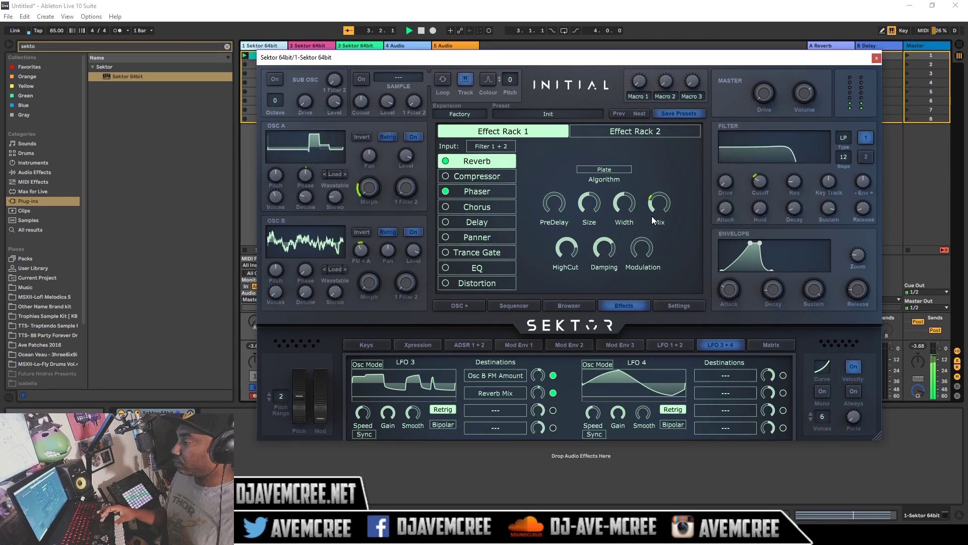
{"action": "left_click_drag", "start_coordinate": [653, 212], "coordinate": [657, 227]}
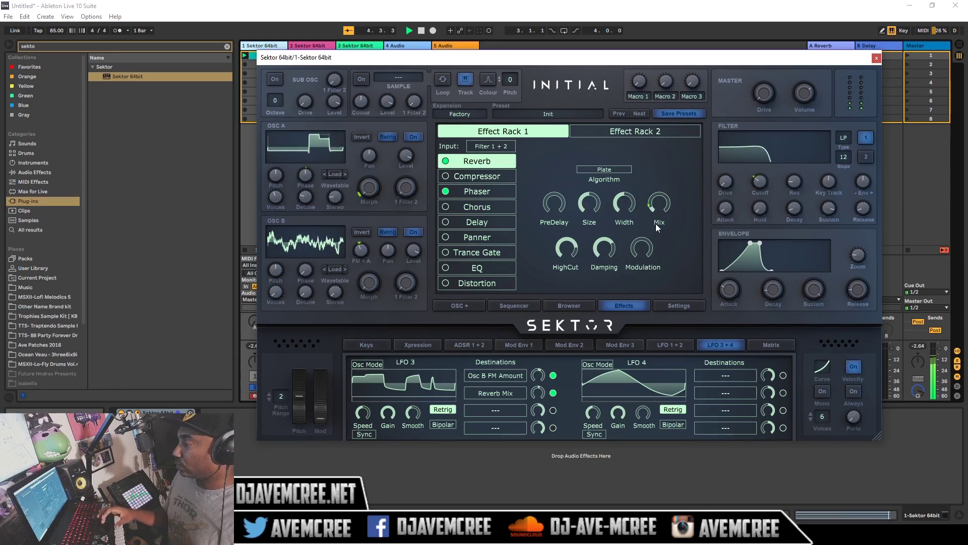
Try filter 1 as a high-pass, set its slope to 24 and return its type to low-pass
{"action": "left_click", "coordinate": [849, 142]}
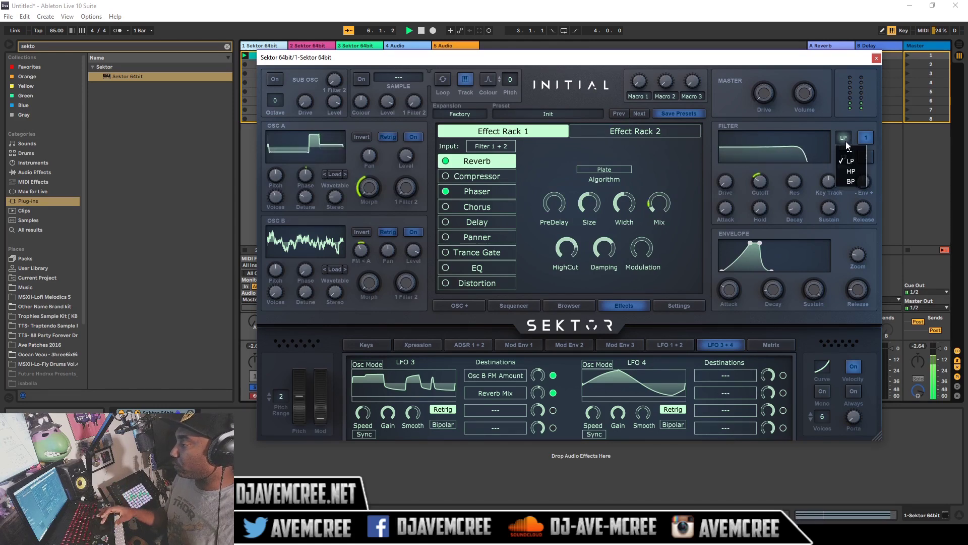
{"action": "left_click", "coordinate": [851, 172]}
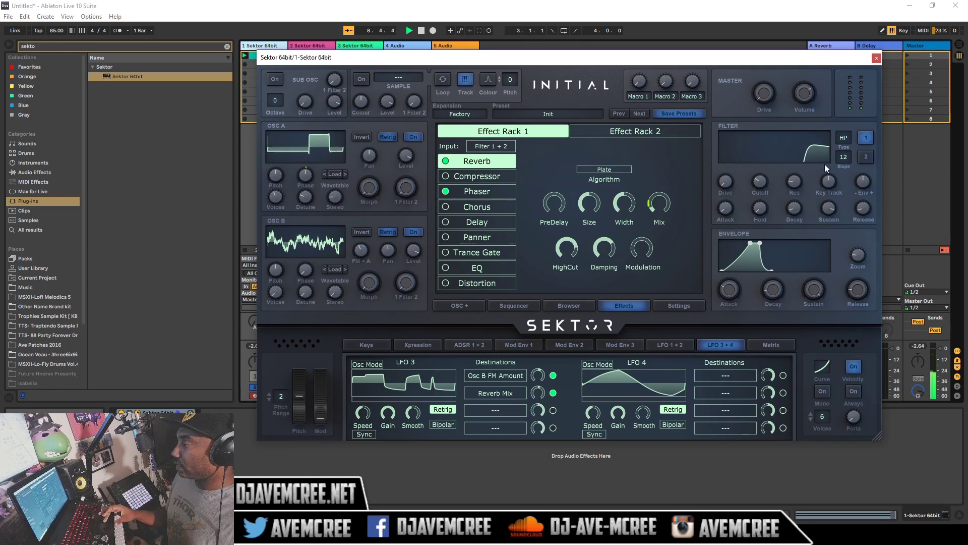
{"action": "left_click", "coordinate": [846, 157]}
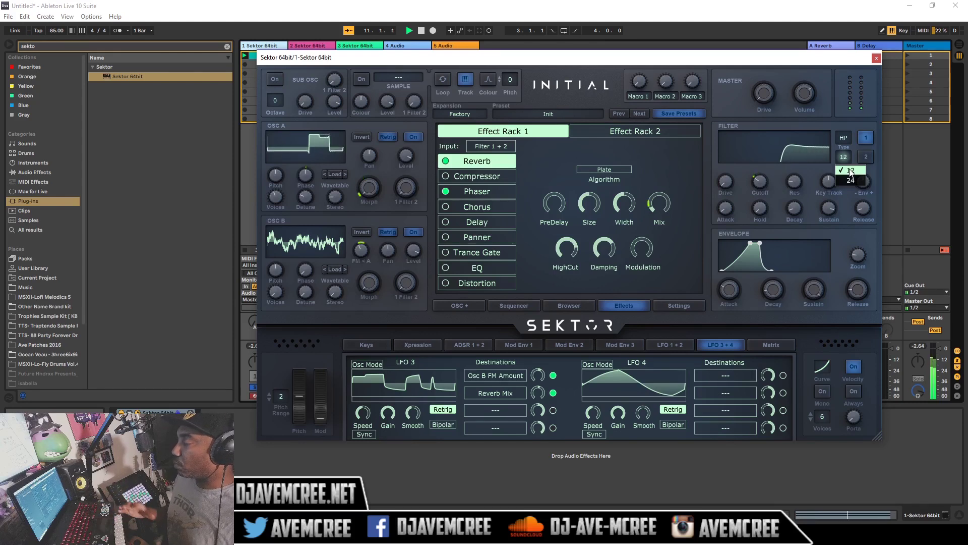
{"action": "left_click", "coordinate": [850, 180]}
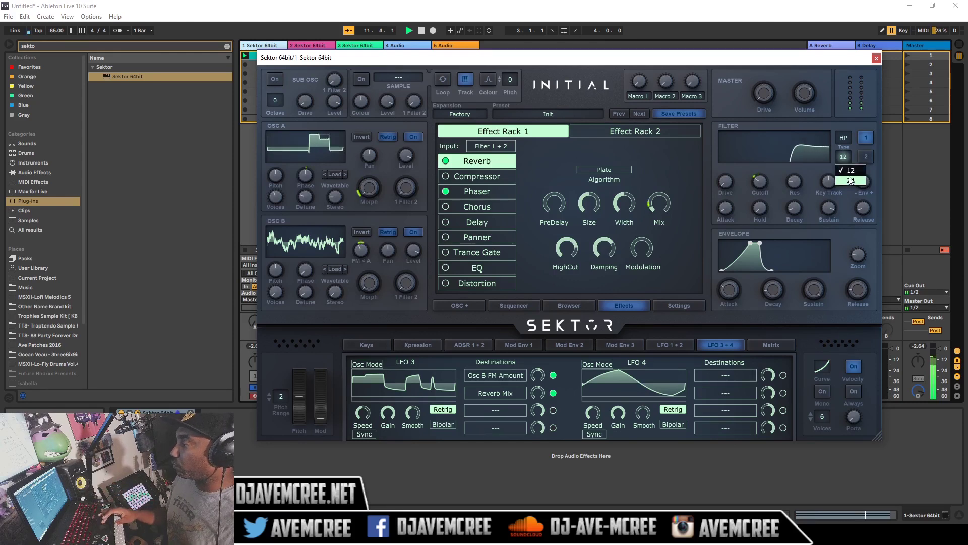
{"action": "left_click", "coordinate": [846, 140]}
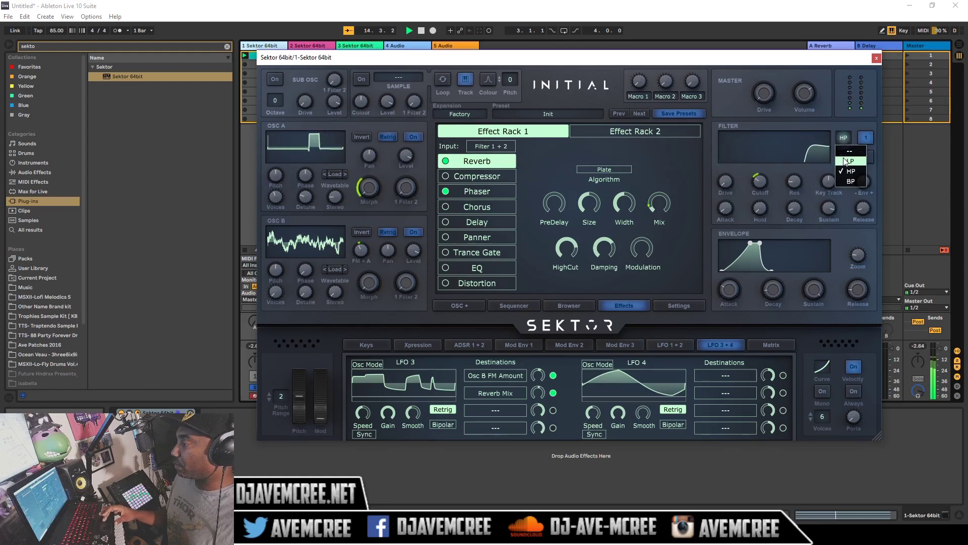
{"action": "left_click", "coordinate": [846, 161]}
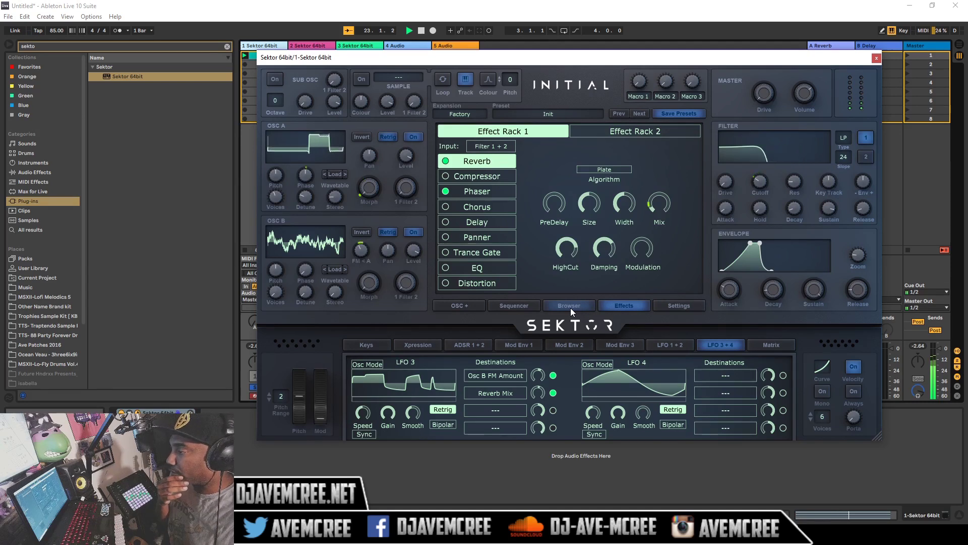
Adjust oscillator B's phase
{"action": "mouse_move", "coordinate": [303, 273]}
{"action": "left_click_drag", "start_coordinate": [303, 272], "coordinate": [300, 245]}
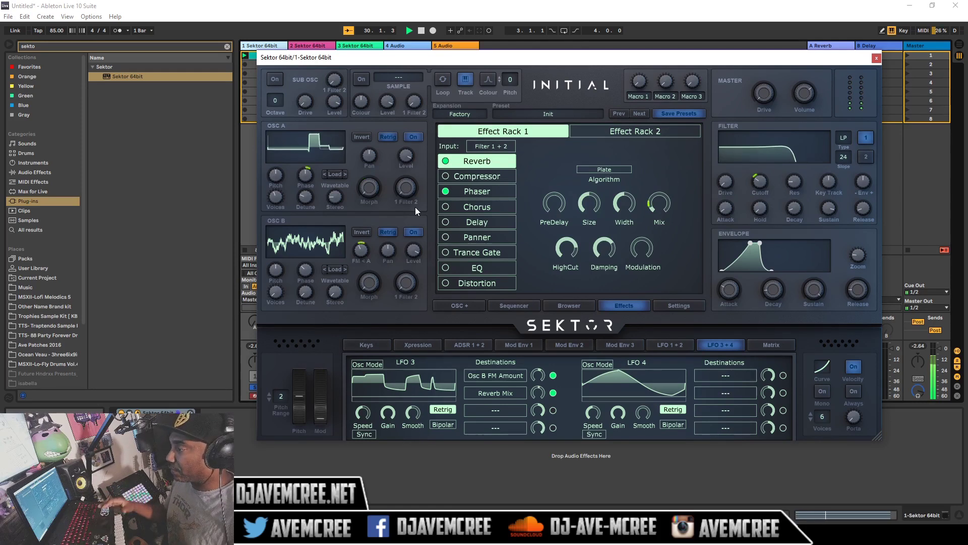
Load the factory Pink Noise sample into the sample section
{"action": "left_click", "coordinate": [399, 80]}
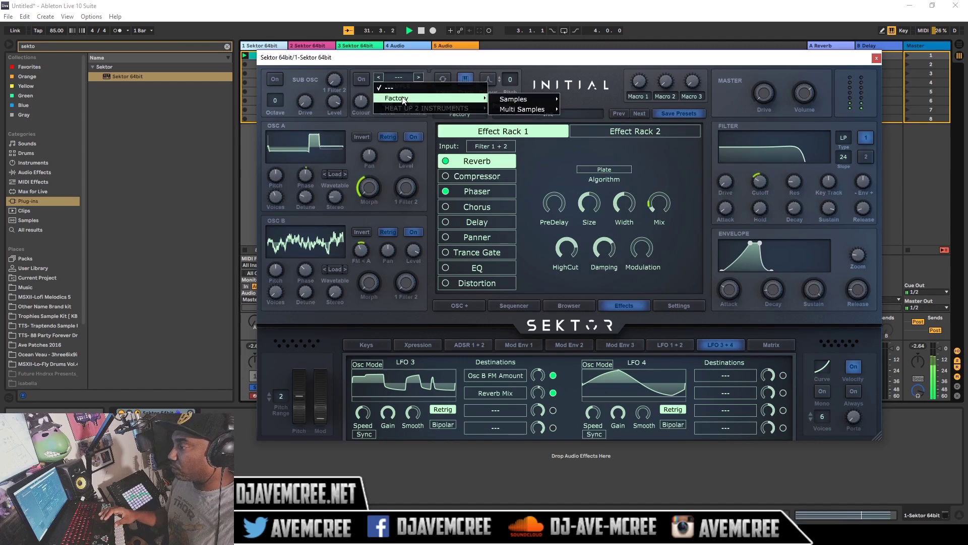
{"action": "mouse_move", "coordinate": [469, 100]}
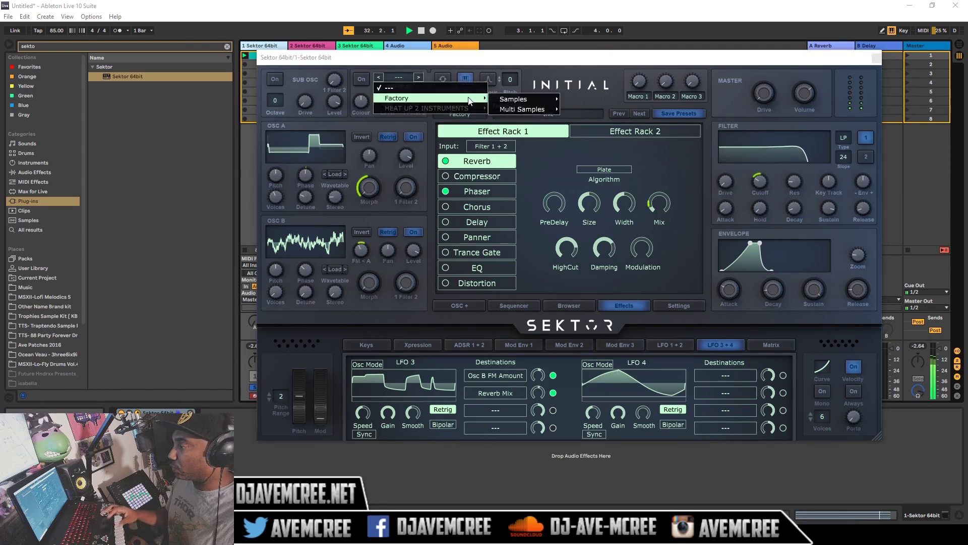
{"action": "mouse_move", "coordinate": [512, 104]}
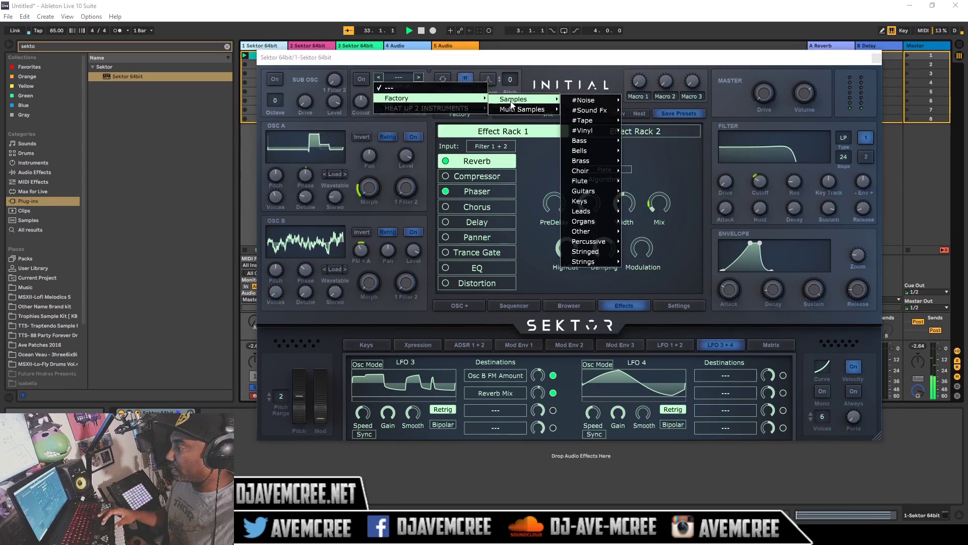
{"action": "mouse_move", "coordinate": [585, 145]}
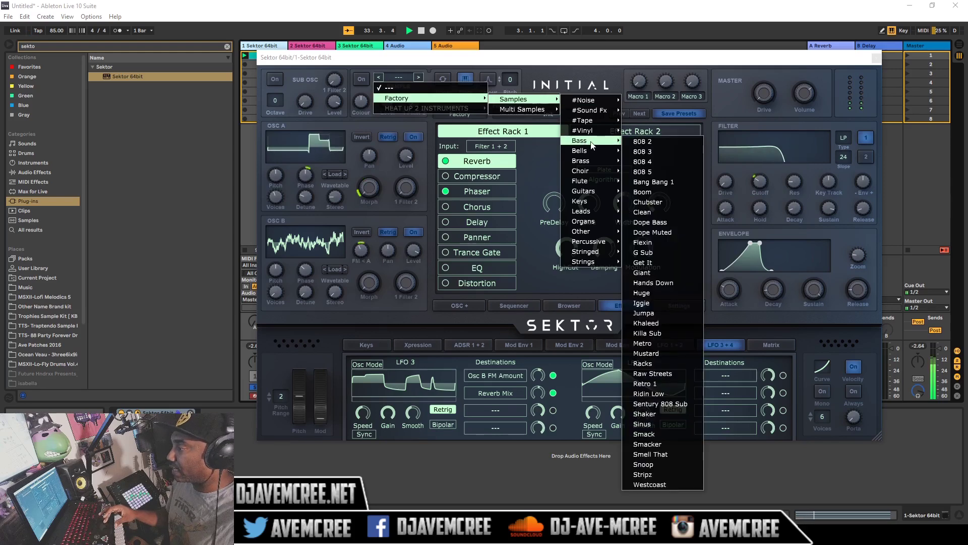
{"action": "mouse_move", "coordinate": [597, 102]}
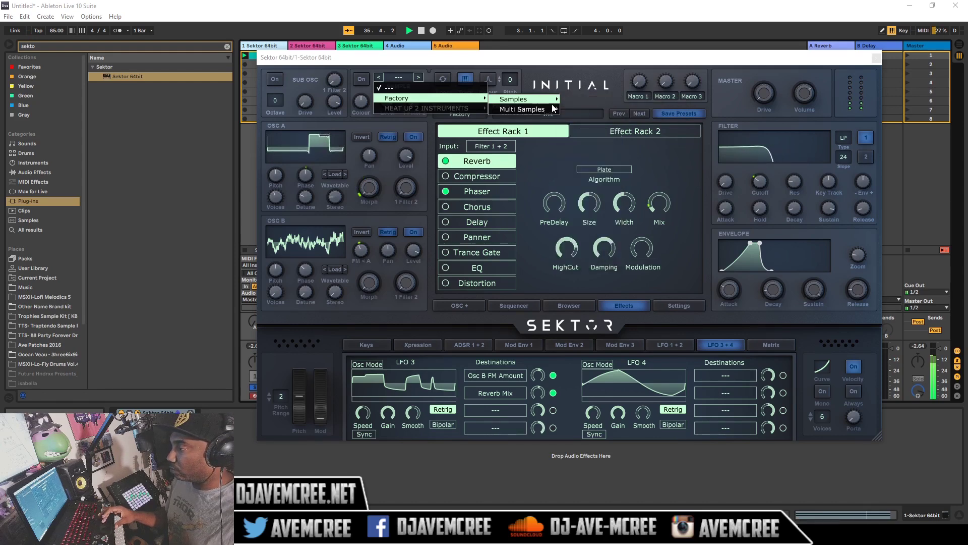
{"action": "mouse_move", "coordinate": [552, 100]}
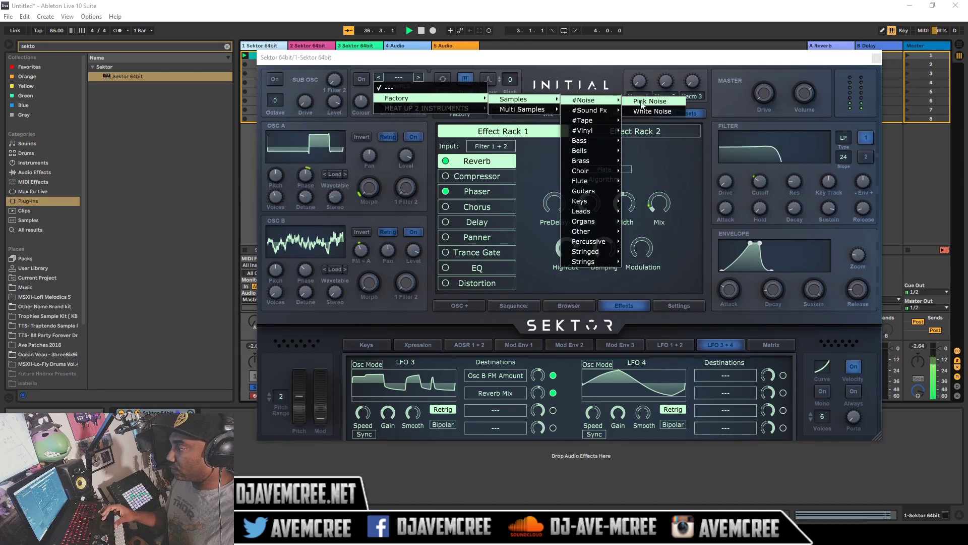
{"action": "left_click", "coordinate": [642, 103]}
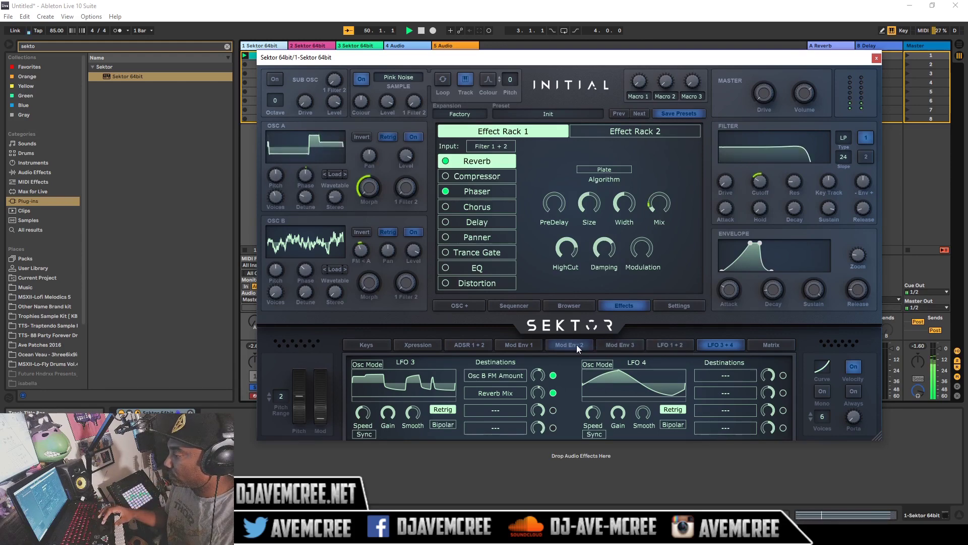
{"action": "left_click", "coordinate": [765, 348]}
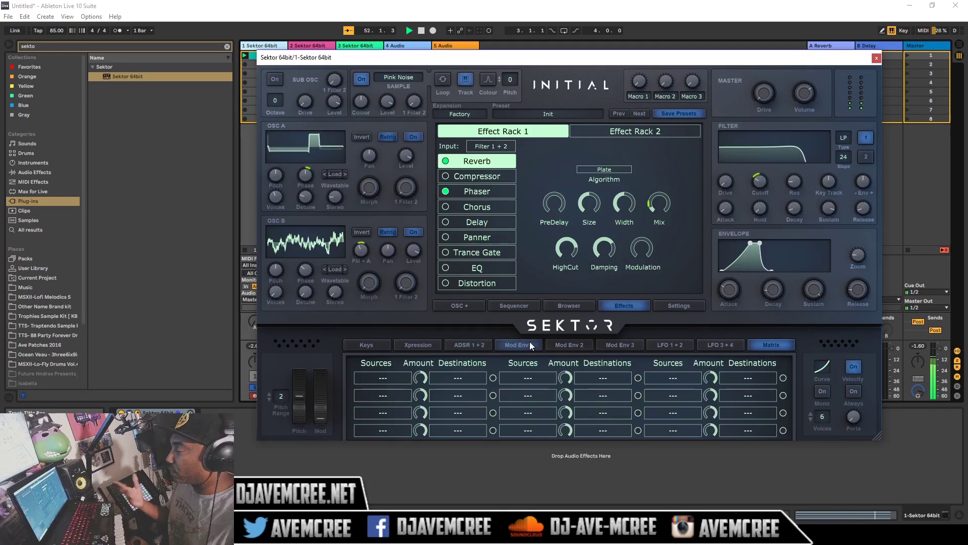
{"action": "left_click", "coordinate": [664, 346]}
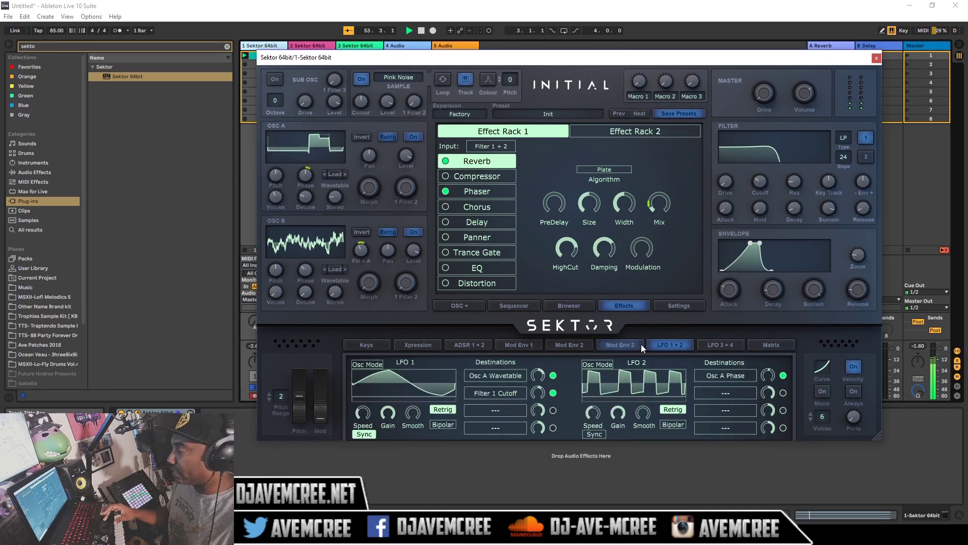
{"action": "left_click", "coordinate": [714, 345]}
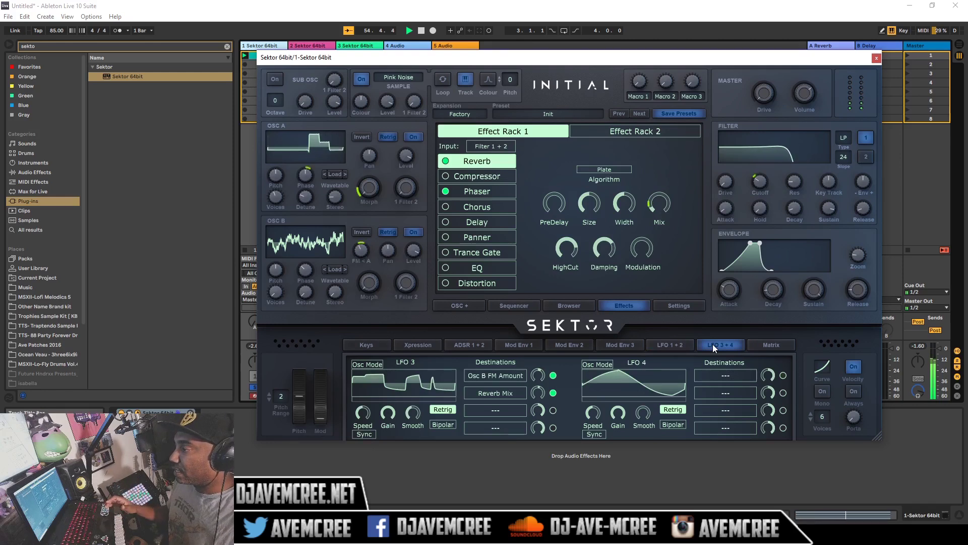
Try the factory Tape Hiss 01 sample in the sample section and switch to Vinyl 01
{"action": "left_click", "coordinate": [400, 80]}
{"action": "mouse_move", "coordinate": [419, 99]}
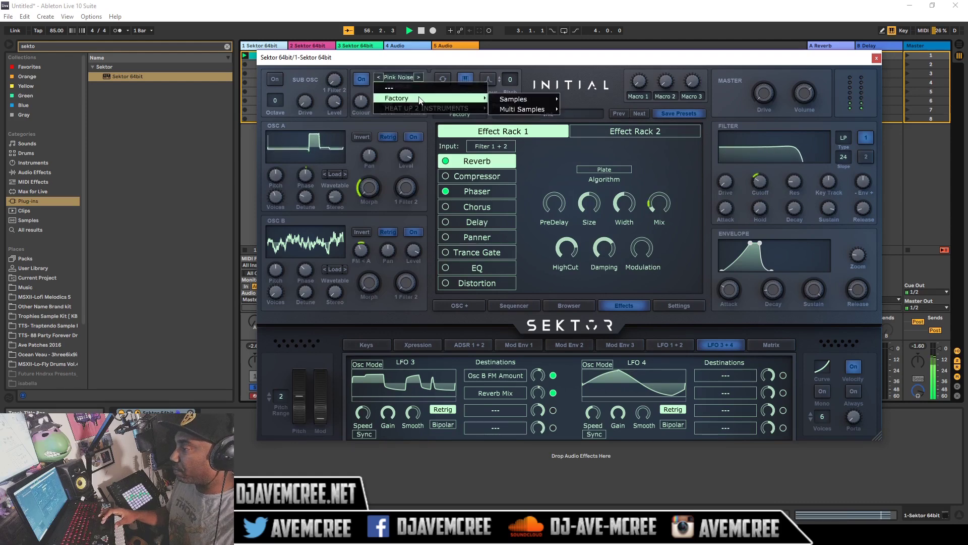
{"action": "mouse_move", "coordinate": [525, 108]}
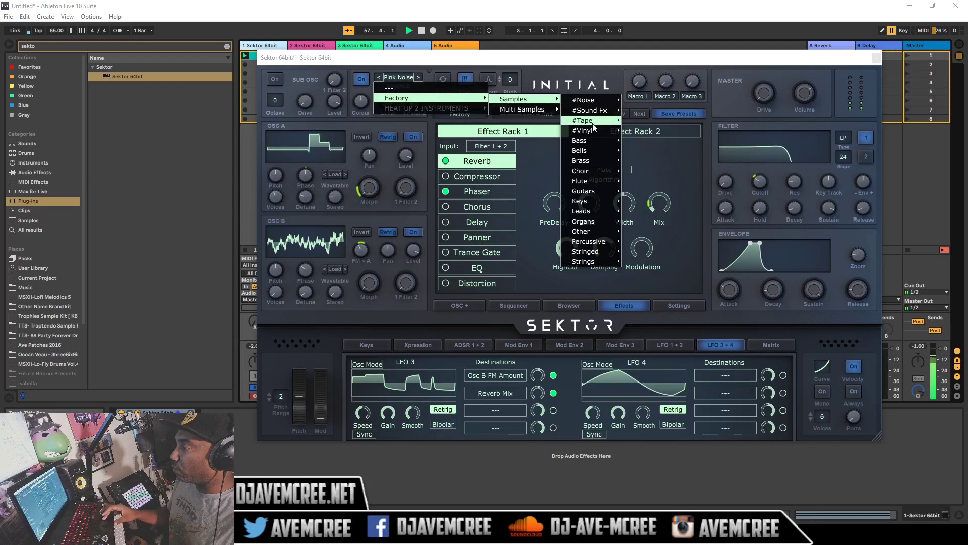
{"action": "mouse_move", "coordinate": [593, 121]}
{"action": "left_click", "coordinate": [638, 121]}
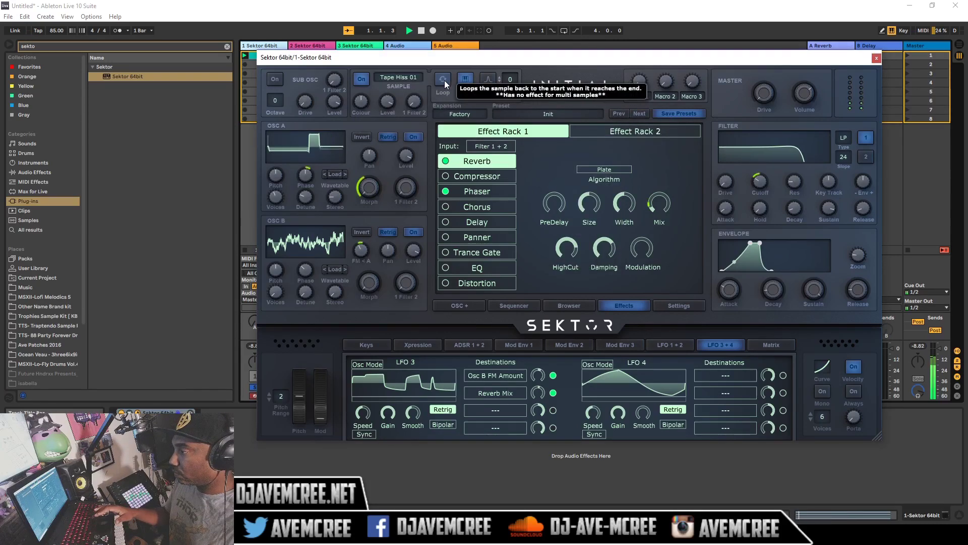
{"action": "left_click", "coordinate": [418, 78]}
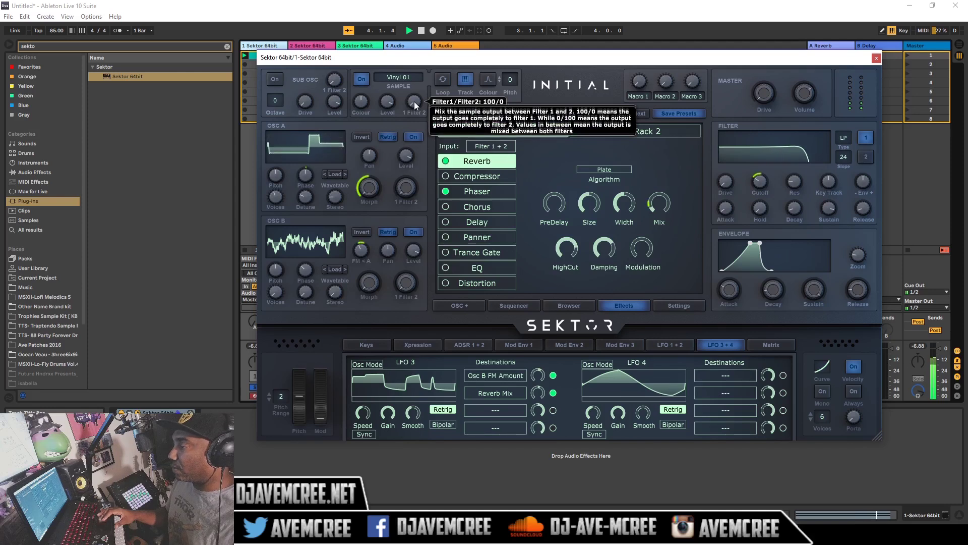
Adjust the sample's balance between filters 1 and 2, show filter 2's settings and stop playback
{"action": "left_click_drag", "start_coordinate": [413, 101], "coordinate": [406, 6]}
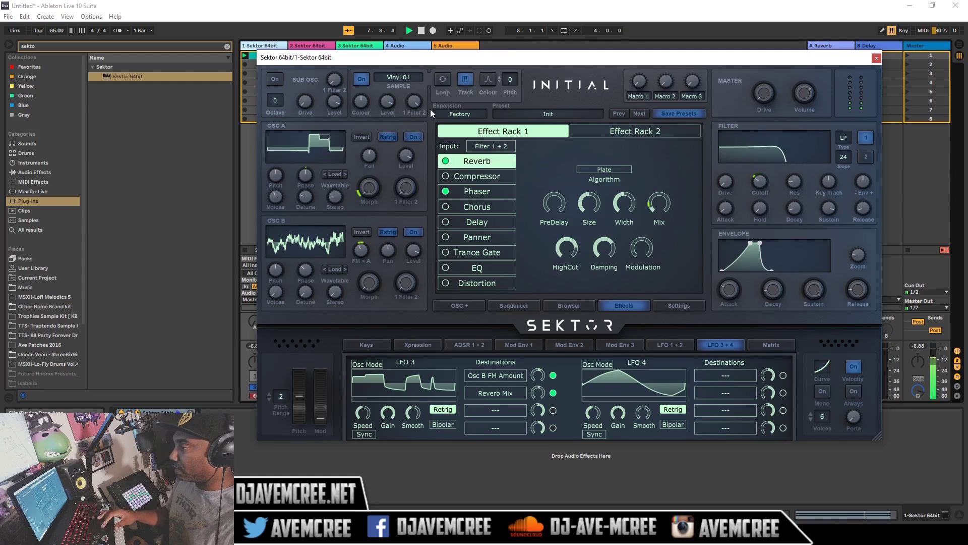
{"action": "left_click", "coordinate": [866, 157]}
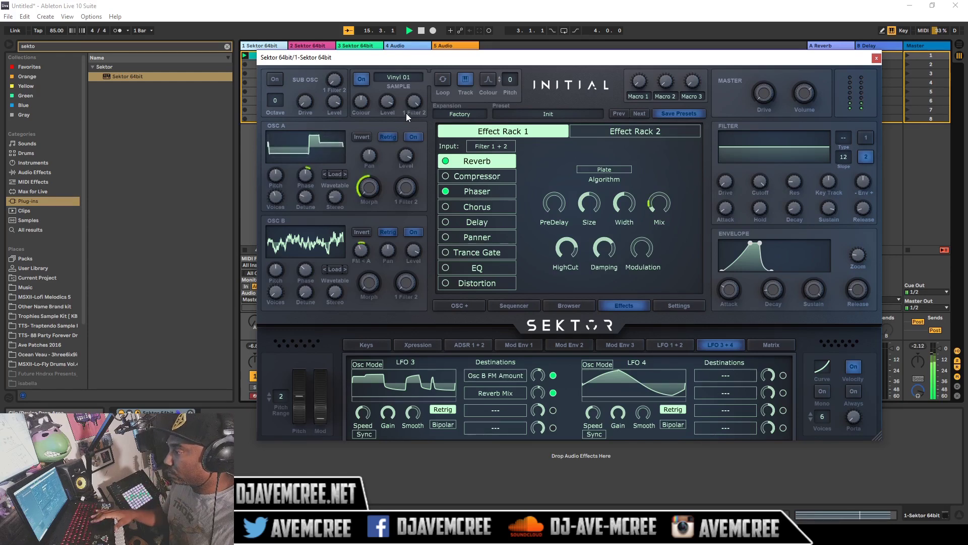
{"action": "key", "text": "space"}
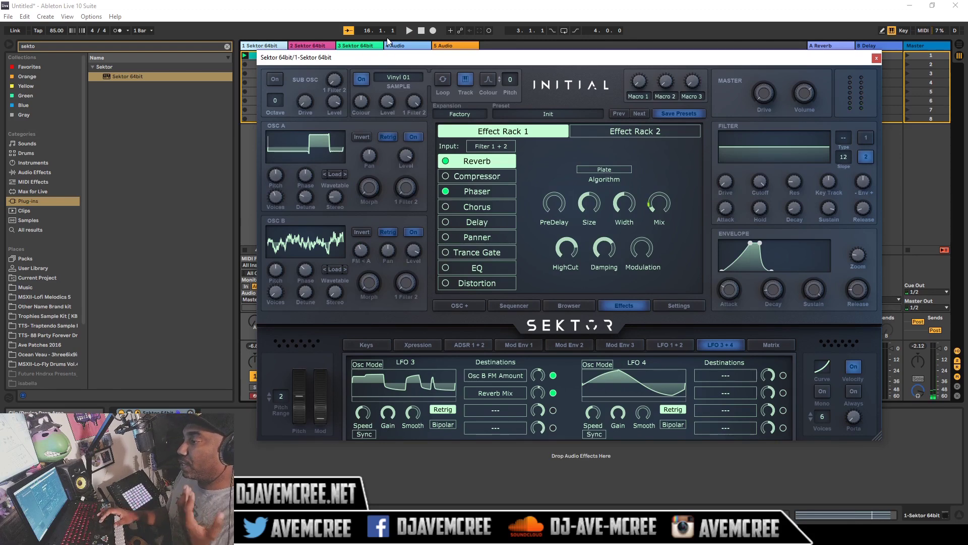
{"action": "right_click", "coordinate": [366, 46]}
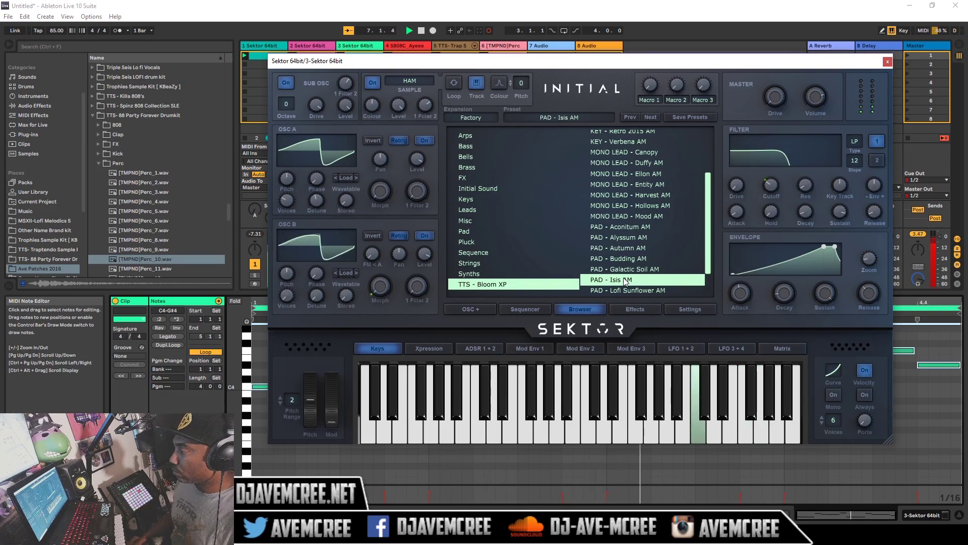
Shorten the amplitude envelope's attack on the PAD - Isis AM preset
{"action": "mouse_move", "coordinate": [745, 295]}
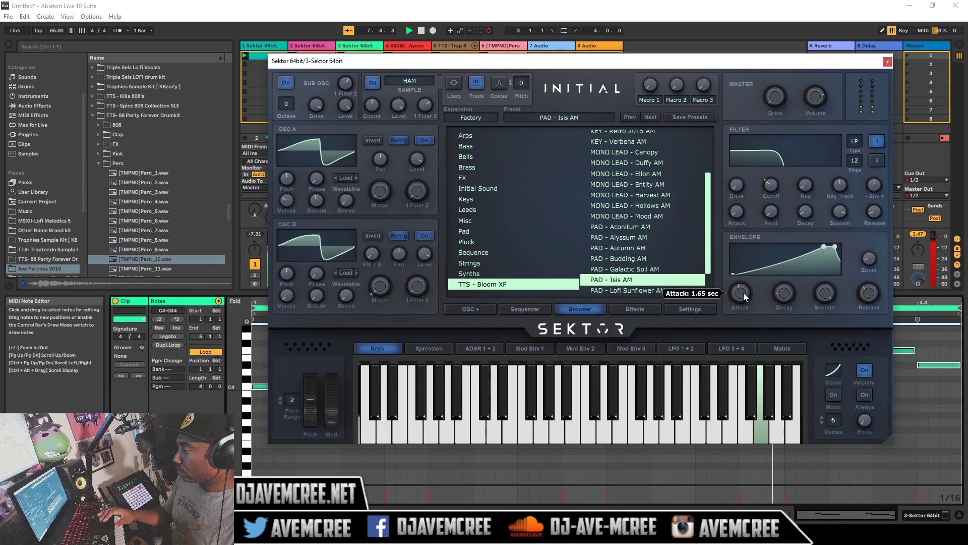
{"action": "left_click_drag", "start_coordinate": [744, 295], "coordinate": [744, 304]}
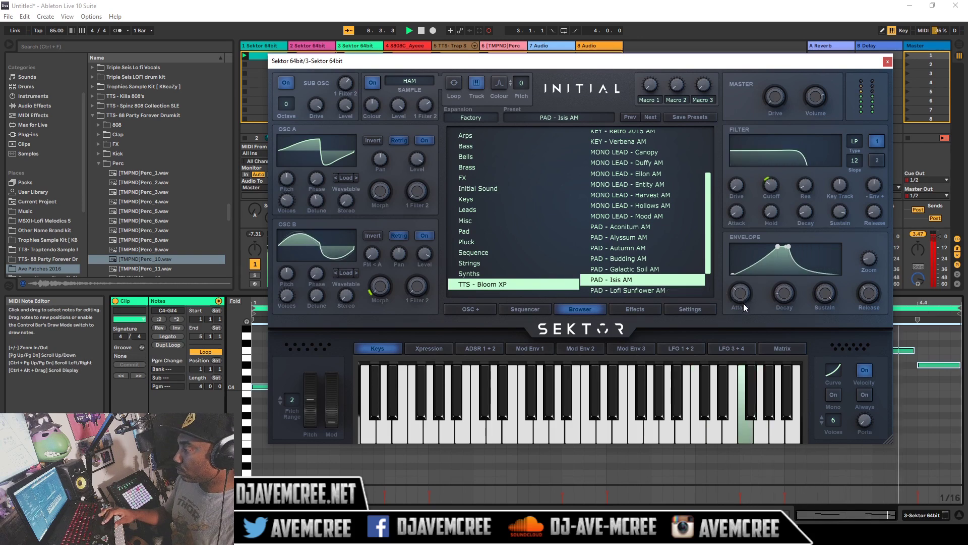